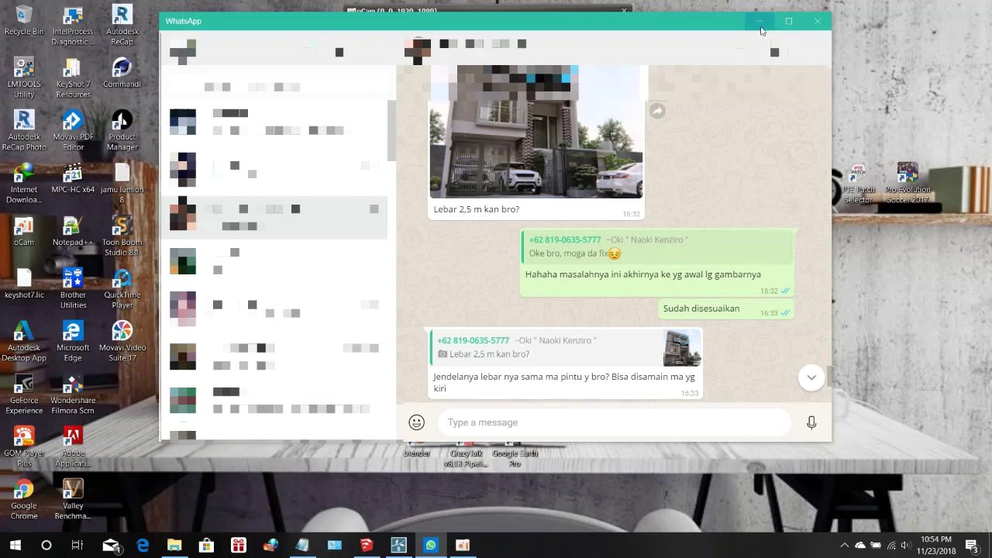
# - Switch from WhatsApp to Lumion and examine the house's front facade, especially the upper-floor balcony windows
pyautogui.click(760, 22)
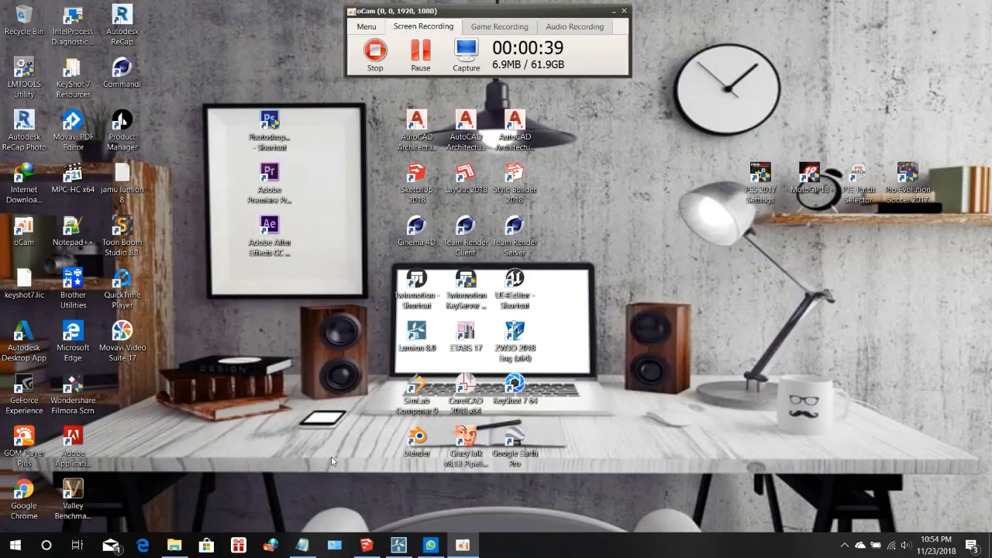
pyautogui.click(399, 546)
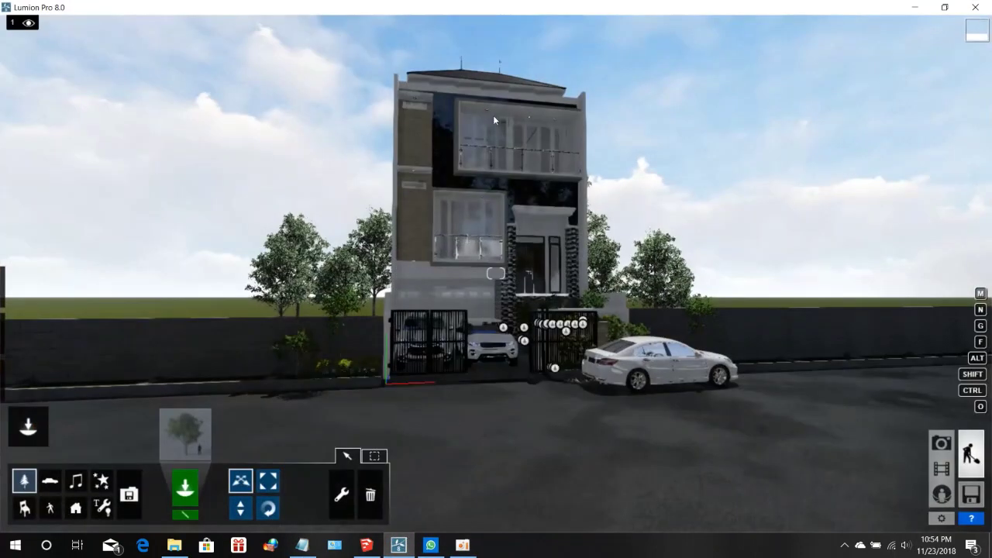
pyautogui.scroll(3, 522, 119)
pyautogui.press('q')
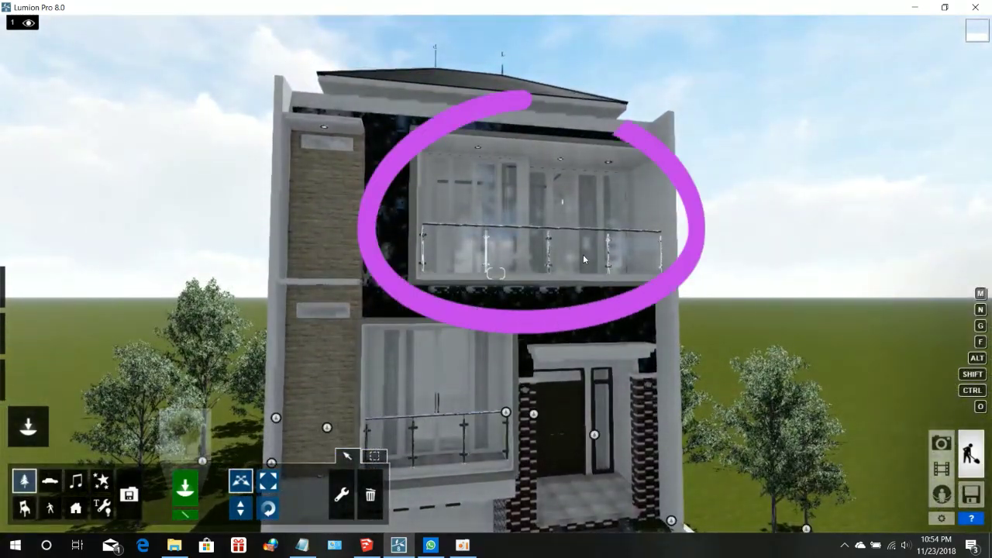
pyautogui.press('s')
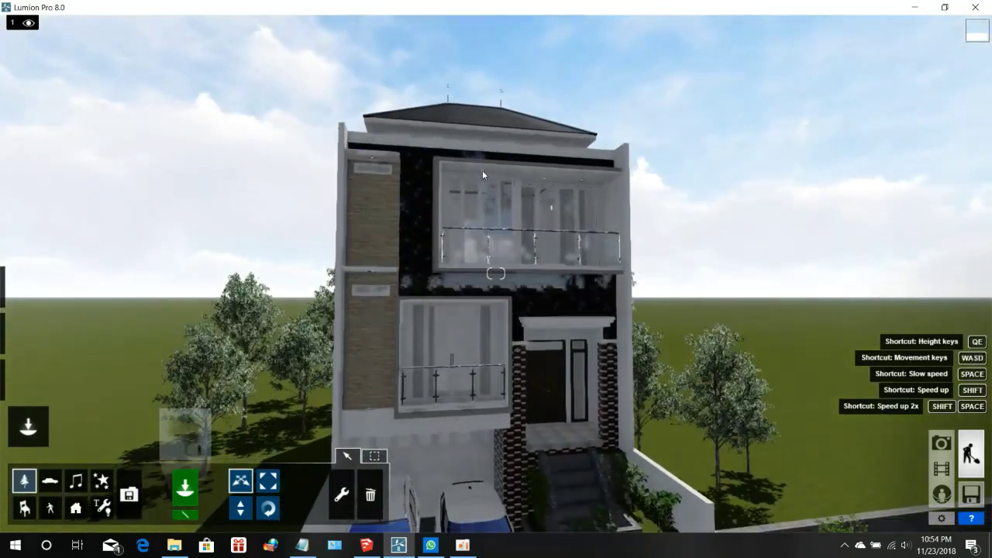
pyautogui.press('e')
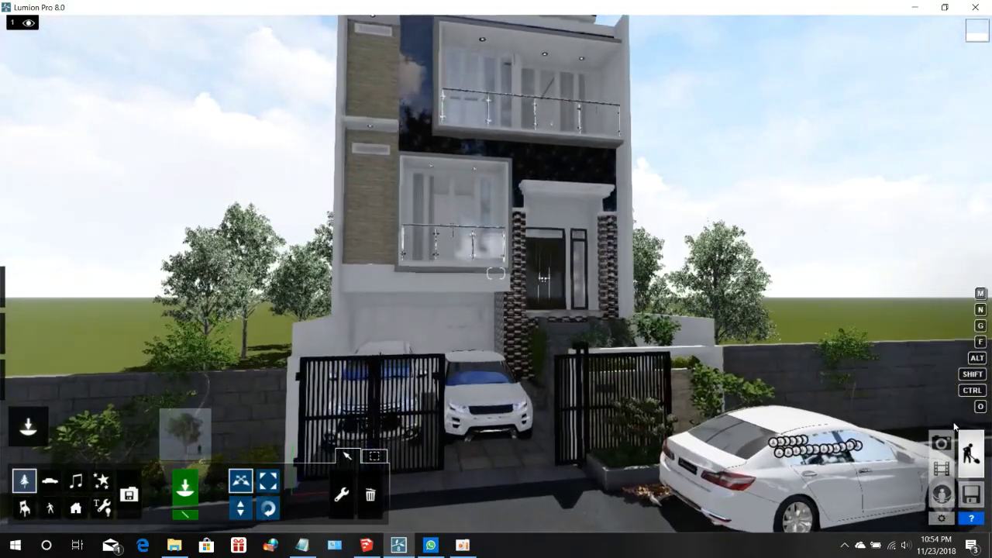
# - View the saved Photo - 16 shot, return to build mode and inspect the facade from the street
pyautogui.click(941, 444)
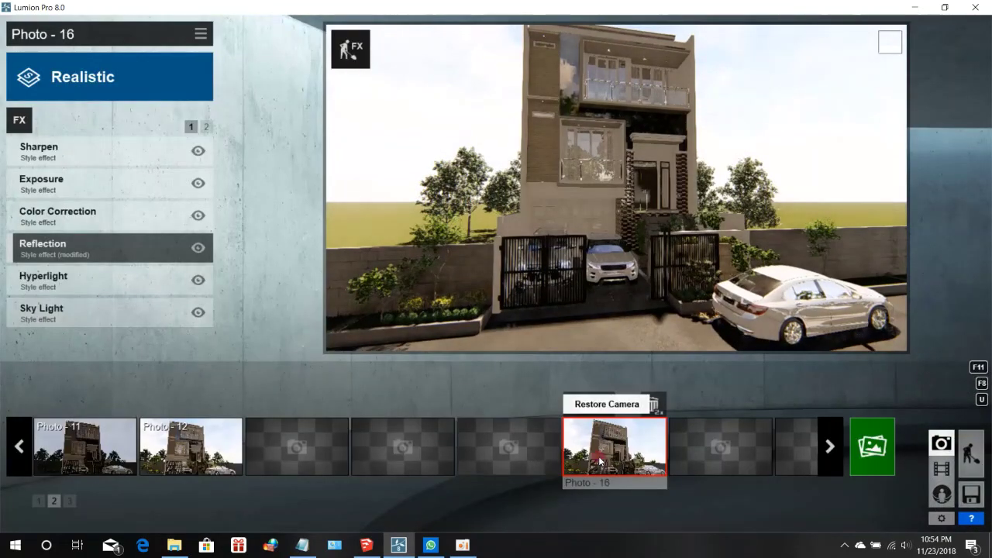
pyautogui.click(598, 457)
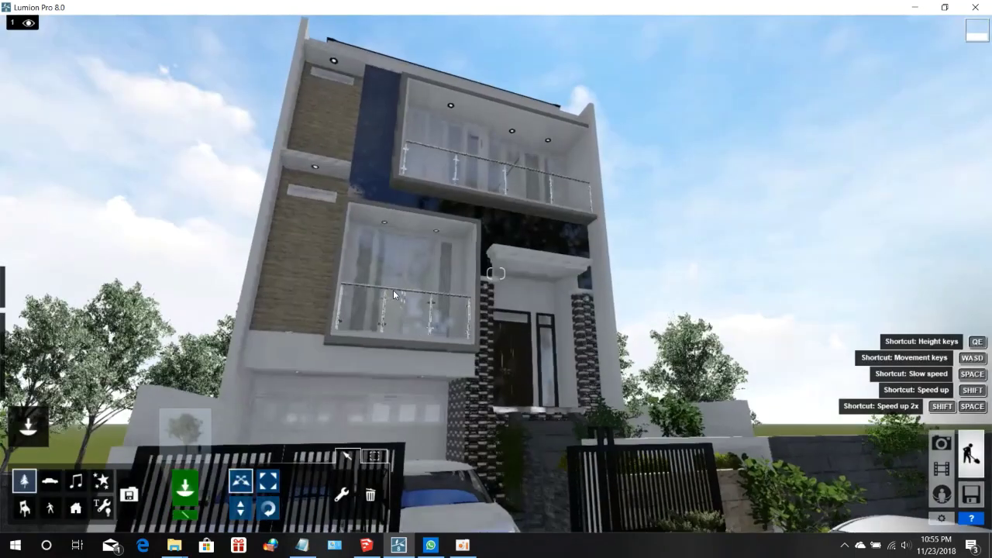
pyautogui.press('s')
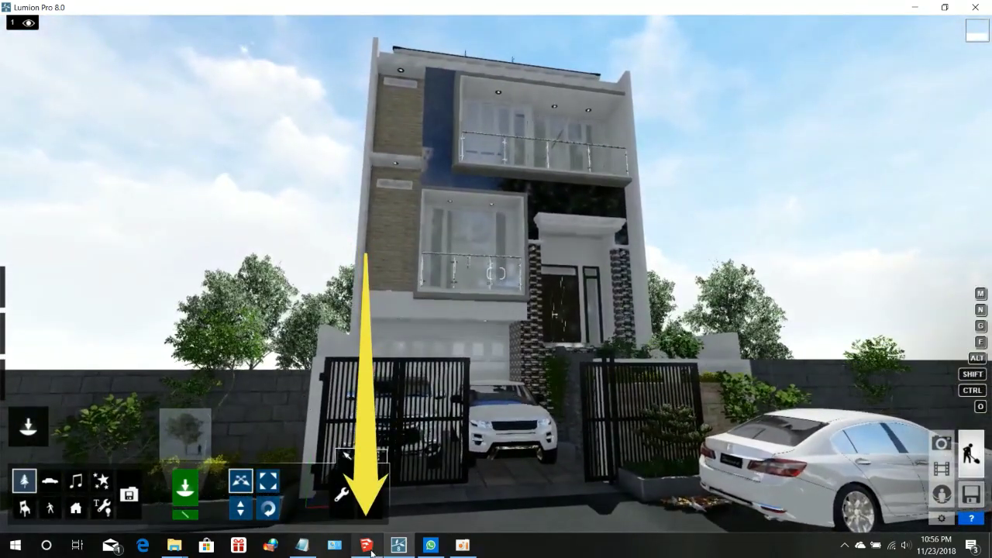
# - Switch to the SketchUp model and examine the upper-floor balcony windows and the column between them
pyautogui.click(371, 549)
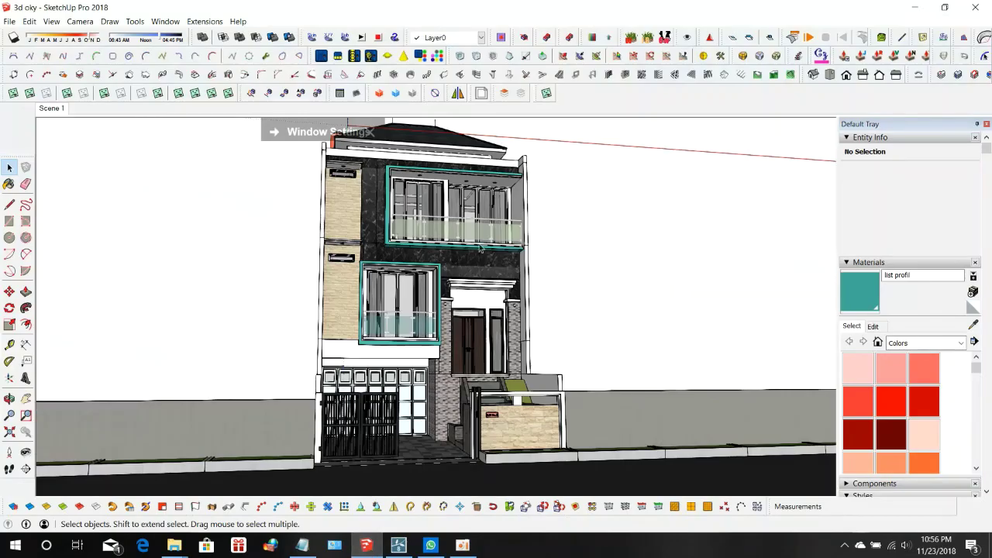
pyautogui.scroll(10, 429, 215)
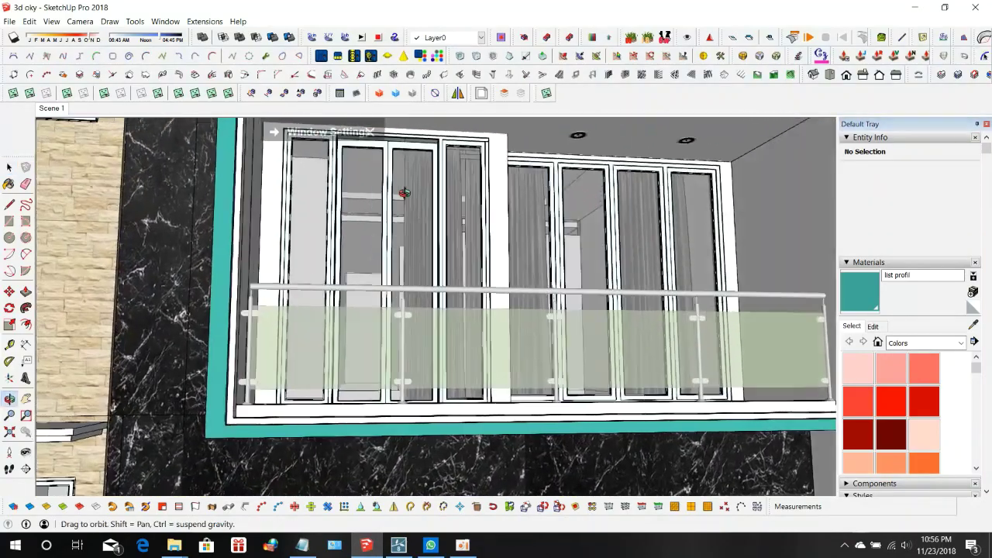
pyautogui.moveTo(403, 192); pyautogui.dragTo(528, 359, button='middle')
pyautogui.scroll(-3, 267, 288)
pyautogui.scroll(5, 444, 337)
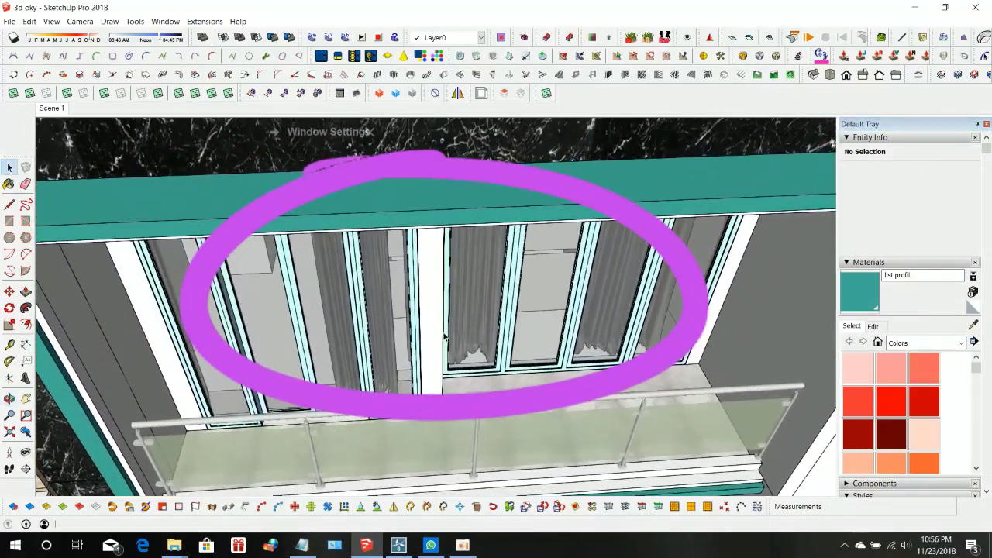
pyautogui.scroll(-3, 443, 338)
pyautogui.moveTo(443, 338)
pyautogui.mouseDown(button='middle')
pyautogui.moveTo(465, 272)
pyautogui.moveTo(410, 280)
pyautogui.moveTo(399, 263)
pyautogui.mouseUp(button='middle')
pyautogui.scroll(5, 396, 260)
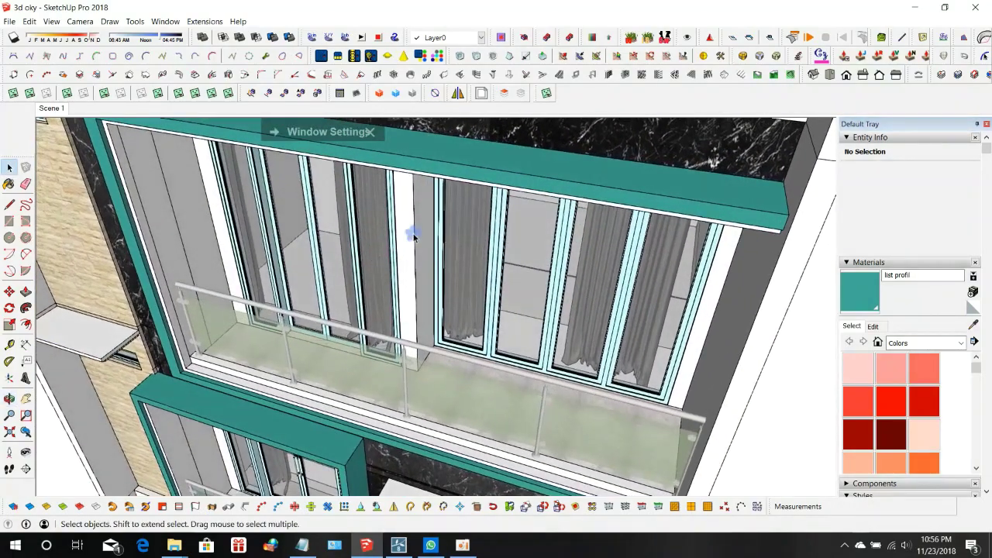
# - Open the wall group and Push/Pull the column between the two upper-floor balcony windows sideways to reposition it
pyautogui.doubleClick(413, 236)
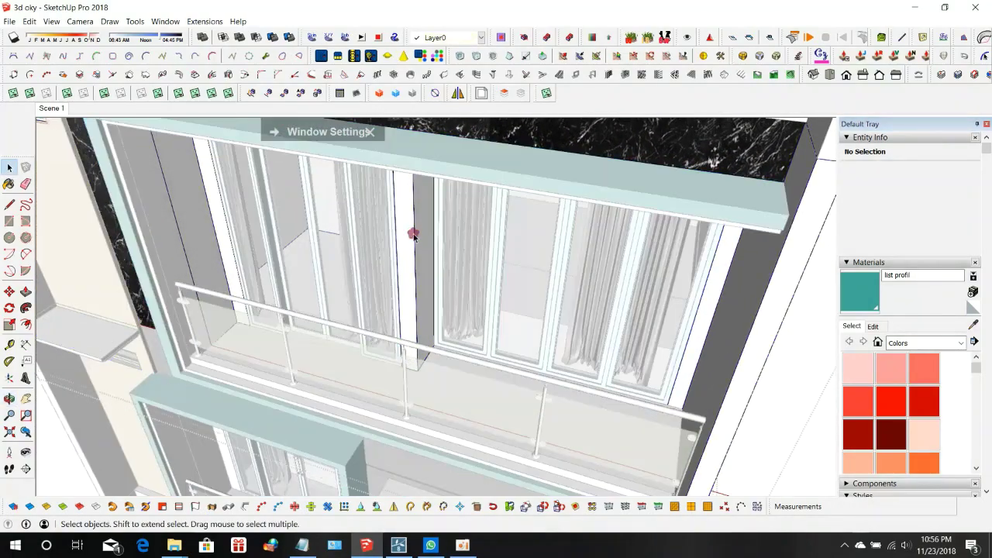
pyautogui.press('p')
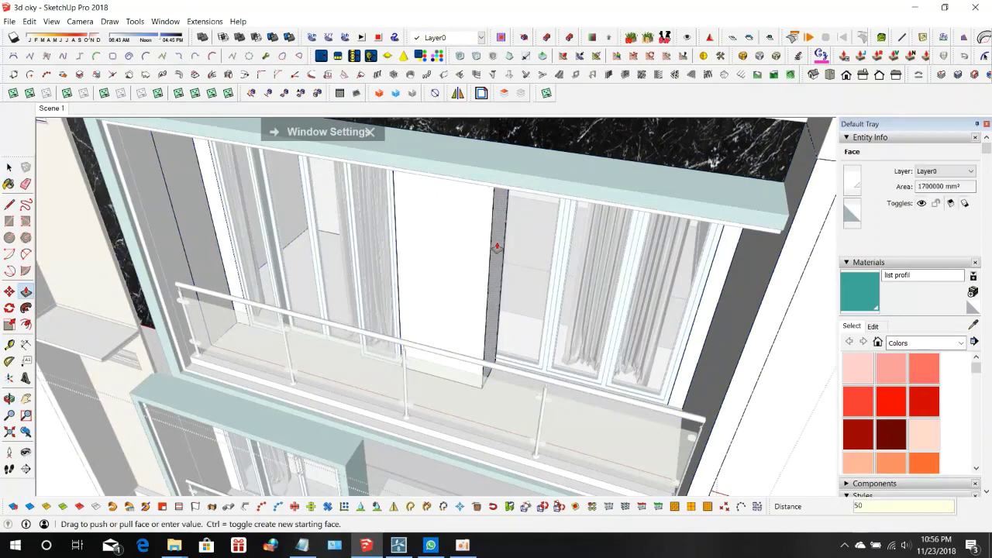
pyautogui.moveTo(379, 236); pyautogui.dragTo(549, 252, button='middle')
pyautogui.click(514, 248)
pyautogui.scroll(4, 514, 248)
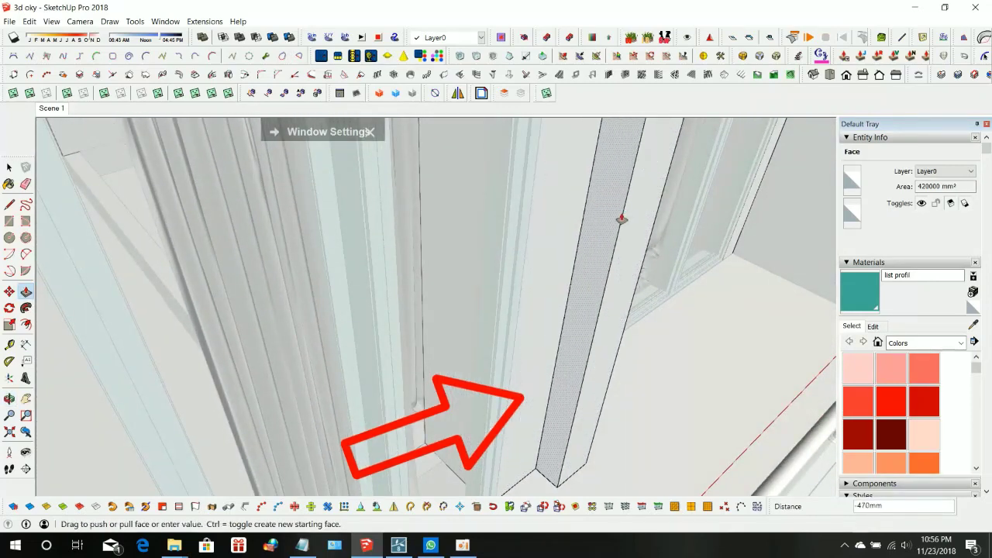
pyautogui.moveTo(611, 225); pyautogui.dragTo(669, 235, button='middle')
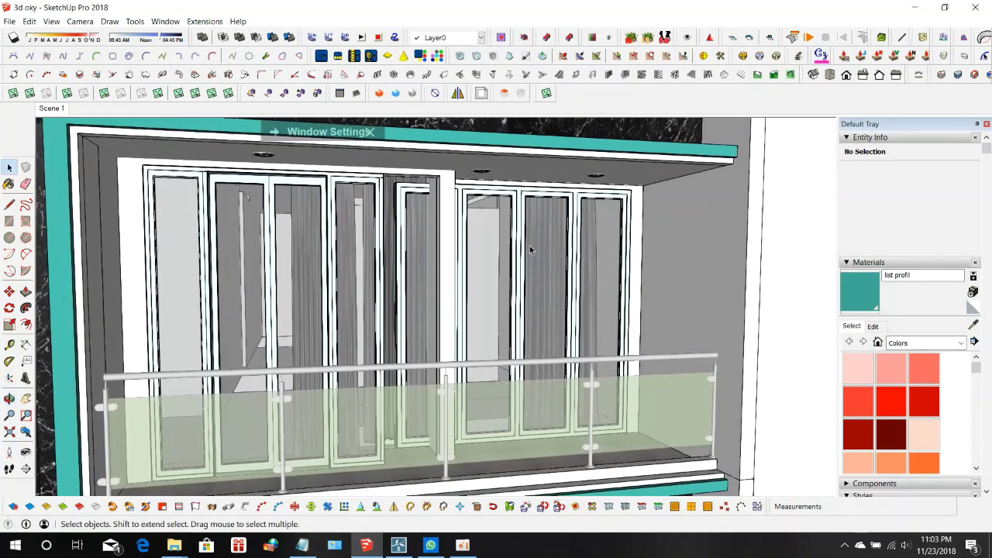
# - Scale the window frame group beside the column along the red axis to about 0.81 so it clears the column
pyautogui.scroll(3, 531, 250)
pyautogui.moveTo(531, 250)
pyautogui.mouseDown(button='middle')
pyautogui.moveTo(498, 230)
pyautogui.moveTo(519, 252)
pyautogui.mouseUp(button='middle')
pyautogui.click(520, 252)
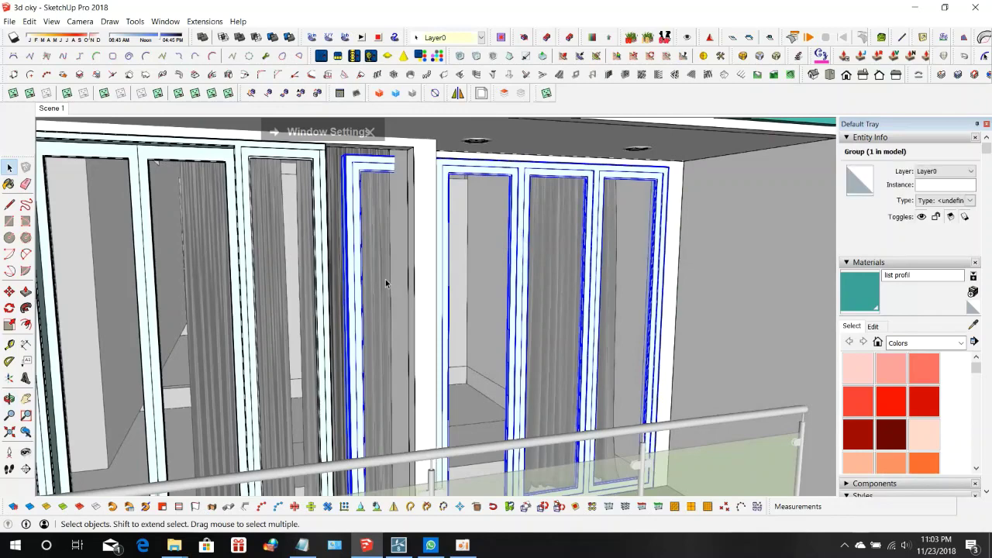
pyautogui.press('s')
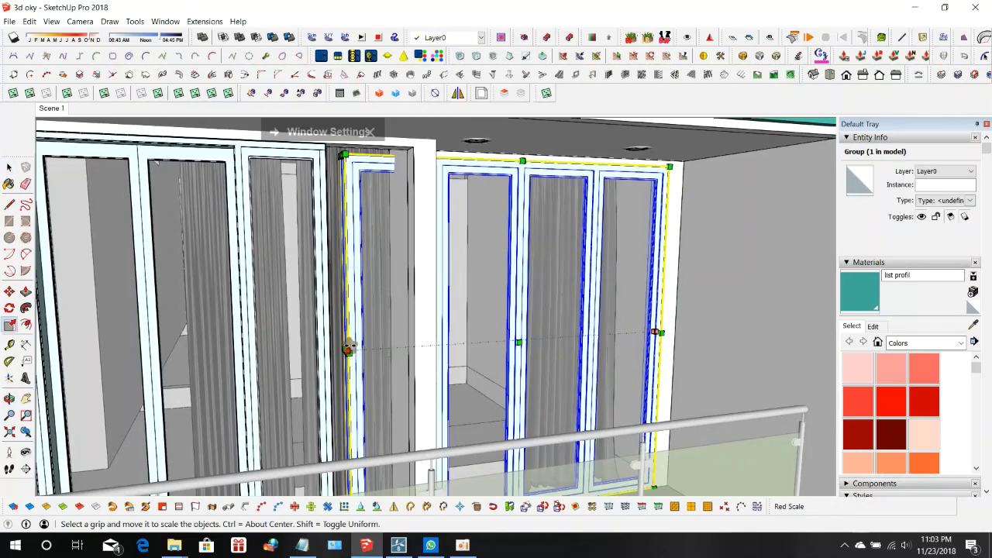
pyautogui.click(348, 349)
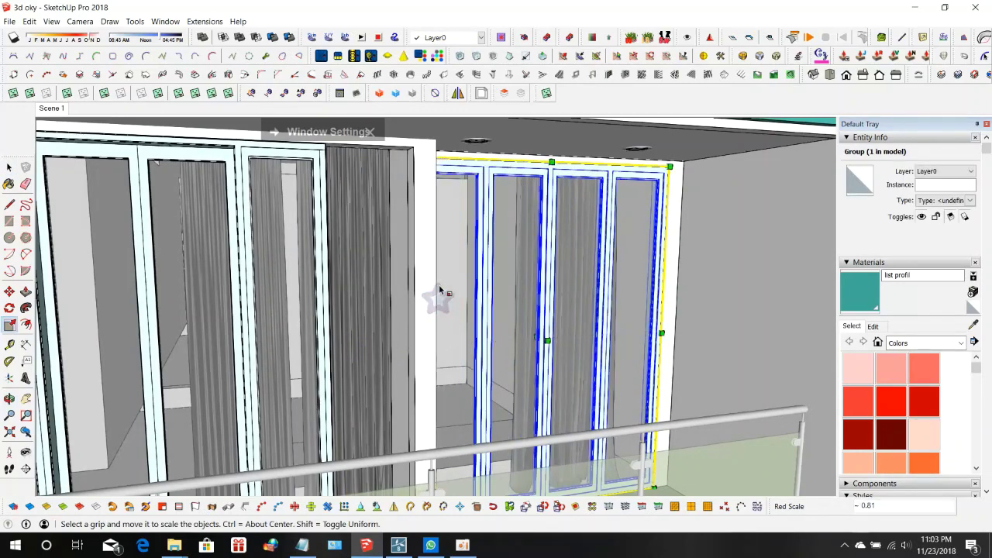
# - Draw a 100 mm guide line from the column's base along the bottom of the window frame
pyautogui.moveTo(439, 290); pyautogui.dragTo(420, 361, button='middle')
pyautogui.scroll(2, 417, 359)
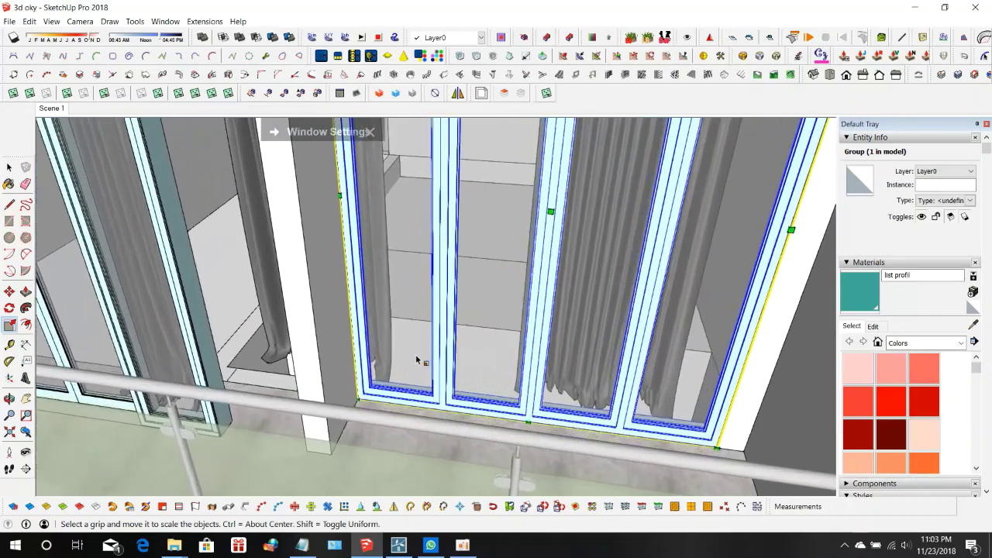
pyautogui.scroll(4, 416, 359)
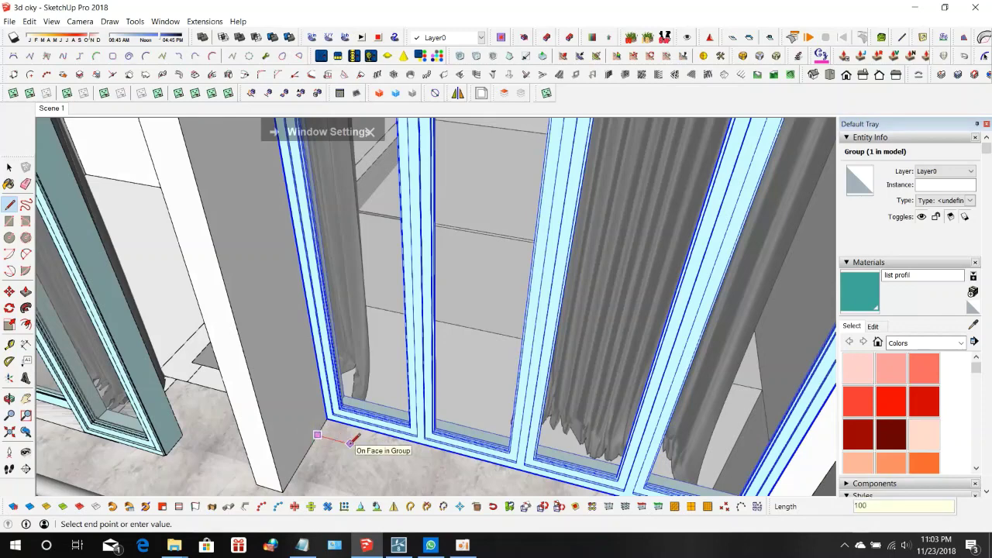
pyautogui.moveTo(351, 448); pyautogui.dragTo(333, 349, button='middle')
# - Scale the window frame group along the red axis to about 0.95, snapping to the guide line's endpoint
pyautogui.press('s')
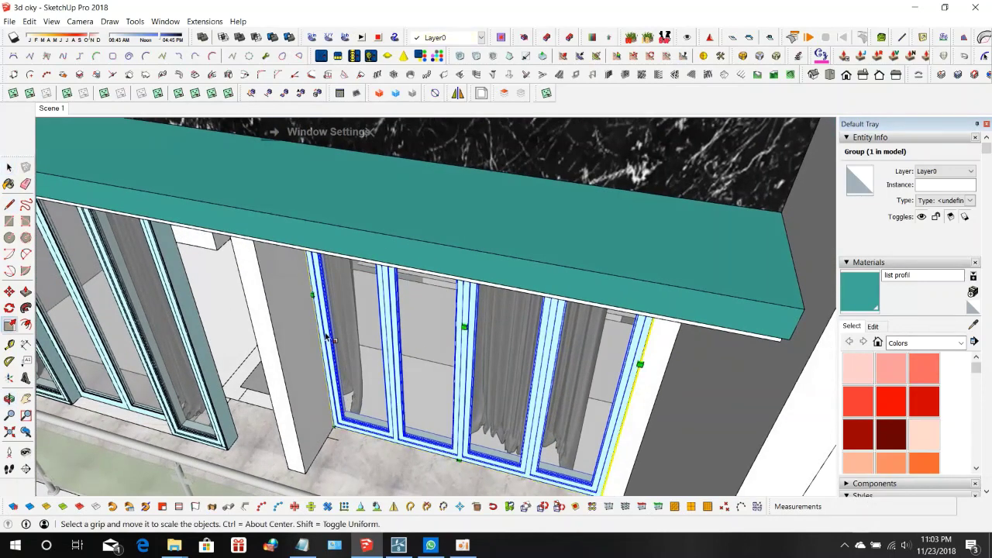
pyautogui.moveTo(316, 289); pyautogui.dragTo(383, 301)
pyautogui.moveTo(338, 444); pyautogui.dragTo(339, 440)
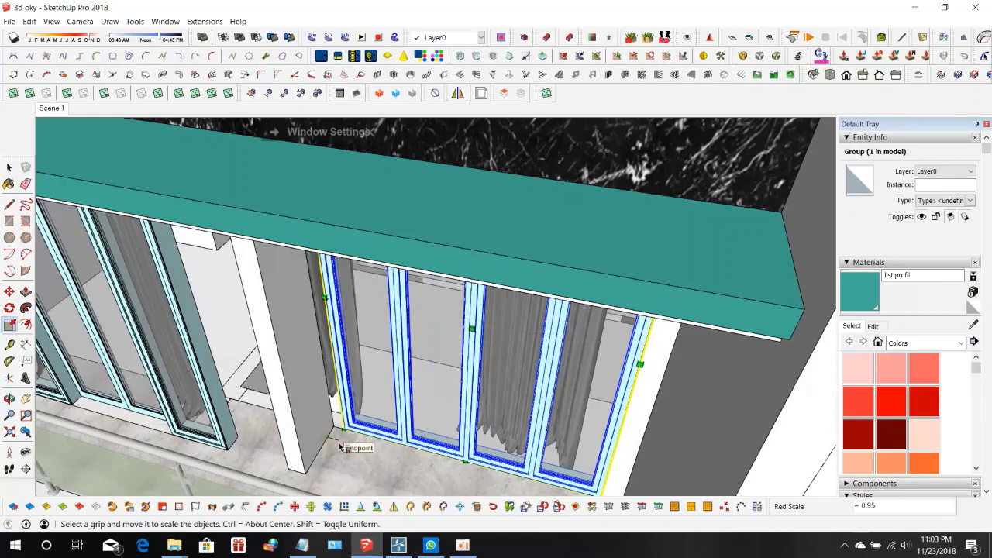
pyautogui.press('space')
# - Open the wall group at the gap between the column and the narrowed window frame for editing
pyautogui.scroll(5, 305, 375)
pyautogui.moveTo(303, 373)
pyautogui.mouseDown(button='middle')
pyautogui.moveTo(214, 416)
pyautogui.moveTo(304, 363)
pyautogui.mouseUp(button='middle')
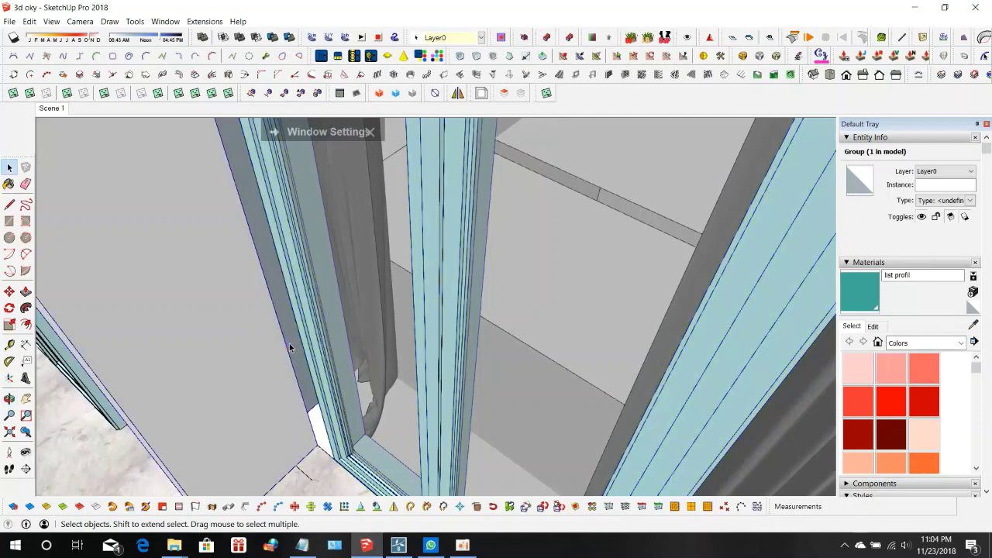
pyautogui.doubleClick(289, 347)
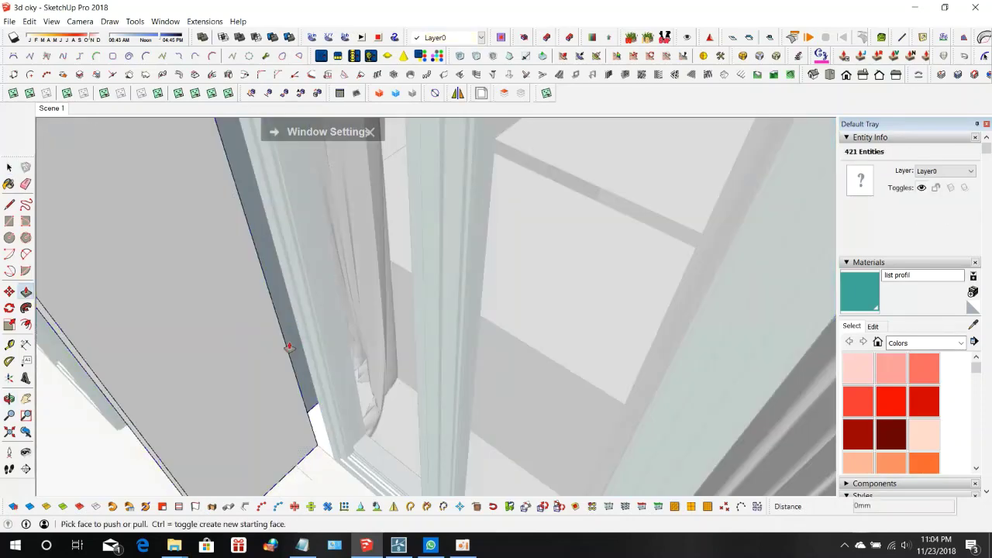
# - Try to Push/Pull the column's faces to fill the gap beside the window frame
pyautogui.click(297, 334)
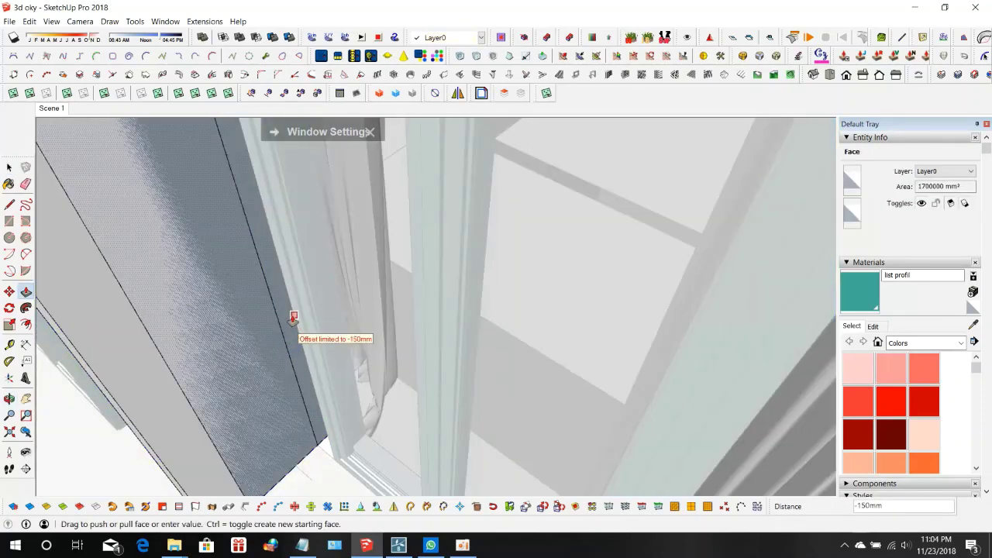
pyautogui.click(293, 318)
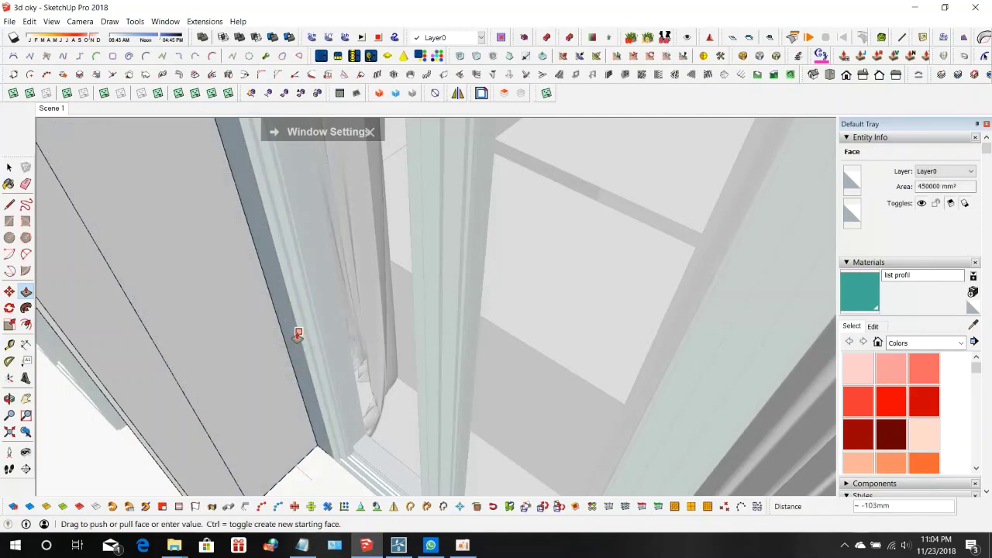
pyautogui.moveTo(265, 355); pyautogui.dragTo(308, 355, button='middle')
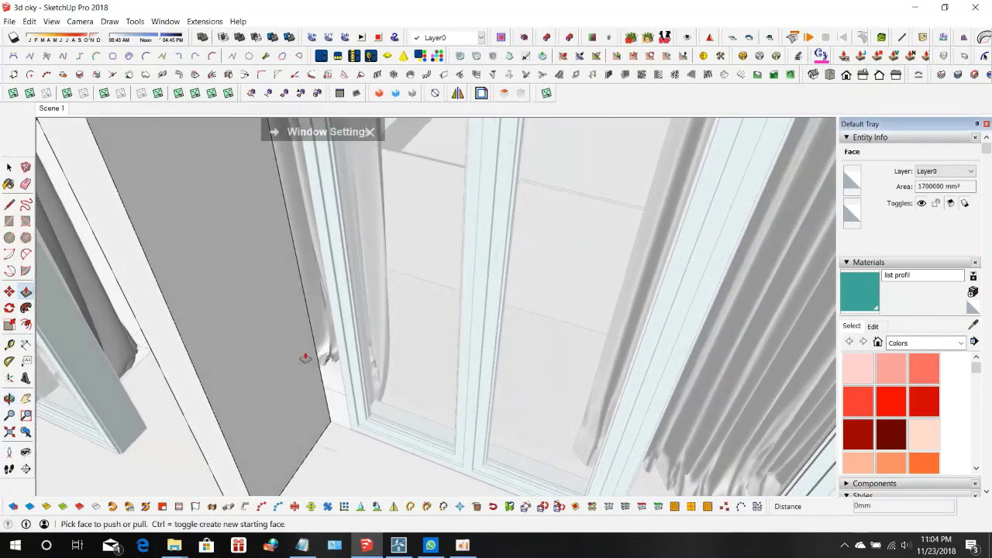
# - Draw a 150 by 150 mm rectangle on the floor in the gap between the column and the window frame
pyautogui.moveTo(328, 418); pyautogui.dragTo(280, 427, button='middle')
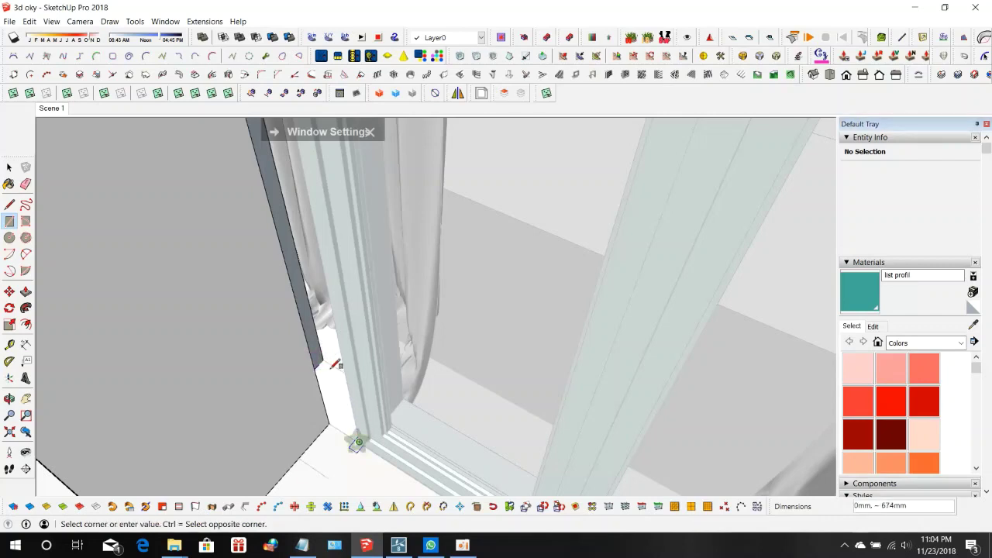
pyautogui.moveTo(334, 354); pyautogui.dragTo(296, 405, button='middle')
pyautogui.press('l')
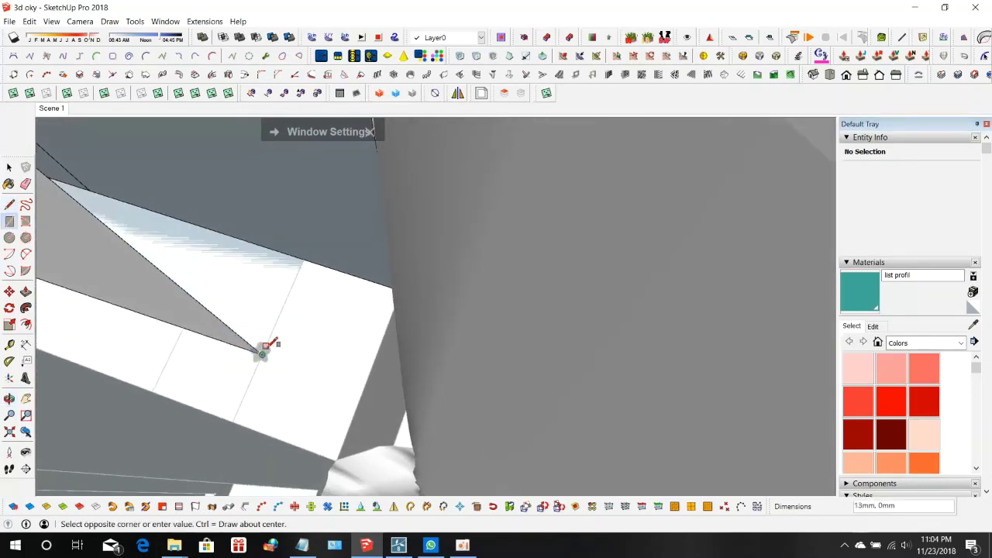
pyautogui.moveTo(262, 350); pyautogui.dragTo(370, 325, button='middle')
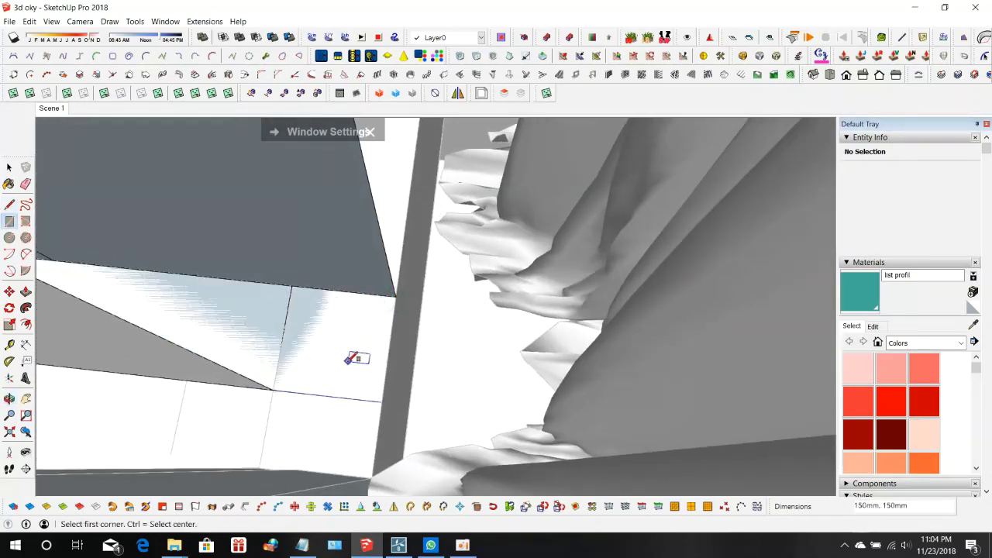
pyautogui.moveTo(318, 342); pyautogui.dragTo(387, 207, button='middle')
# - Push/Pull the 150 by 150 mm rectangle up to the lintel and its side face about 103 mm to fill the gap beside the window frame
pyautogui.scroll(-6, 448, 225)
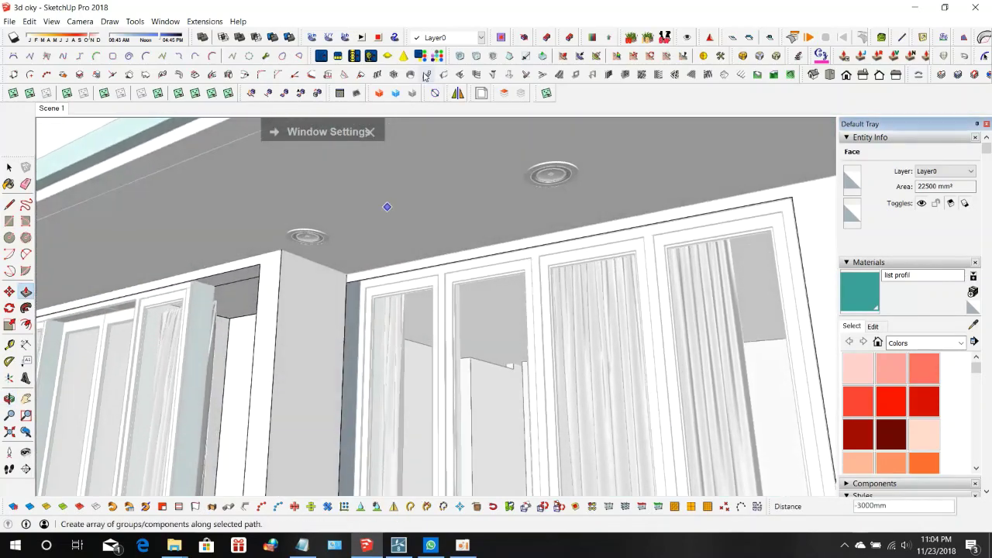
pyautogui.scroll(4, 361, 281)
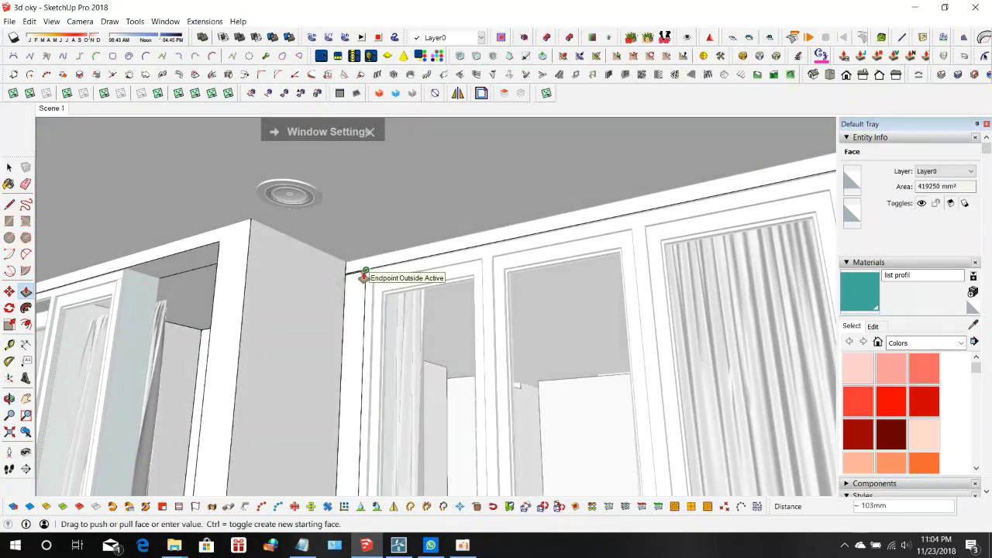
pyautogui.scroll(5, 360, 268)
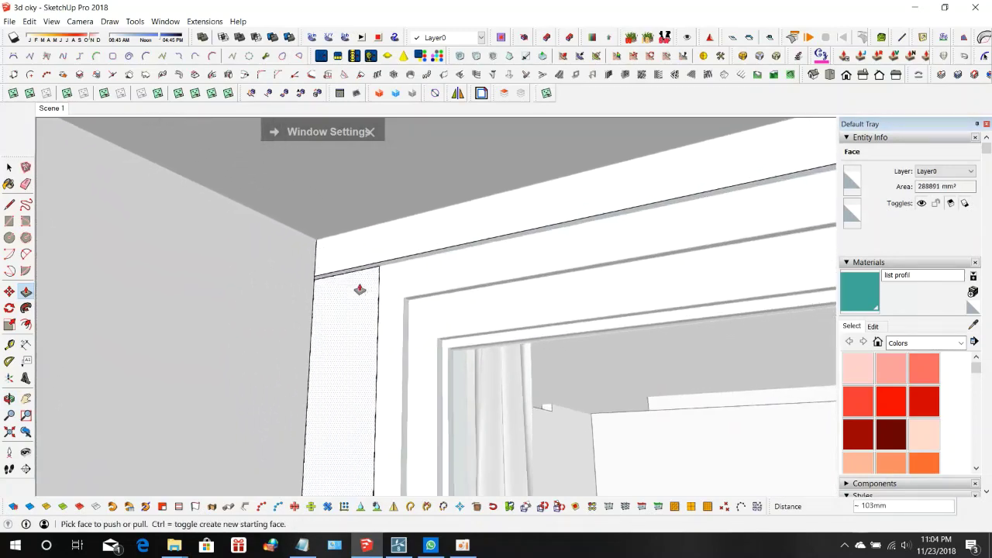
pyautogui.moveTo(364, 288); pyautogui.dragTo(289, 368, button='middle')
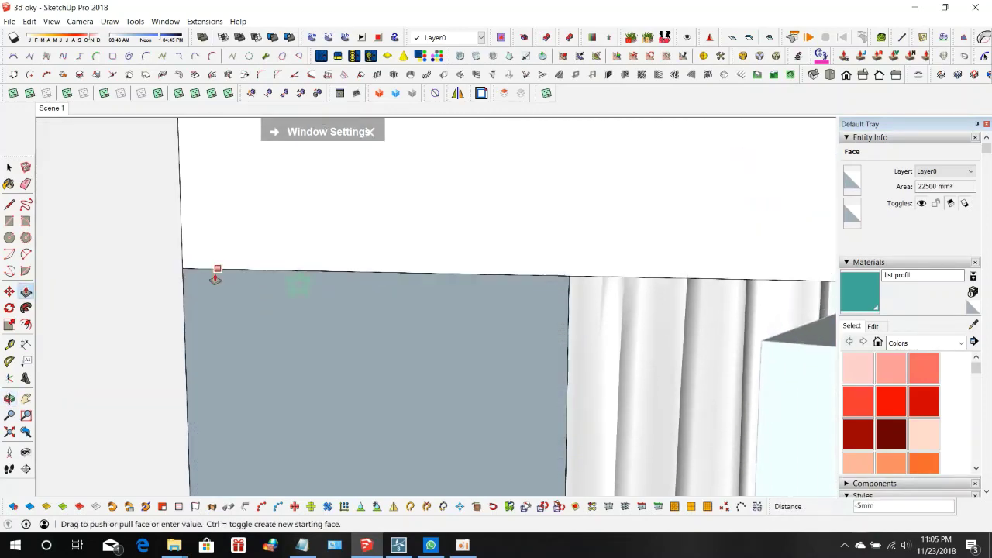
pyautogui.moveTo(183, 272); pyautogui.dragTo(267, 286, button='middle')
pyautogui.moveTo(348, 270); pyautogui.dragTo(360, 278)
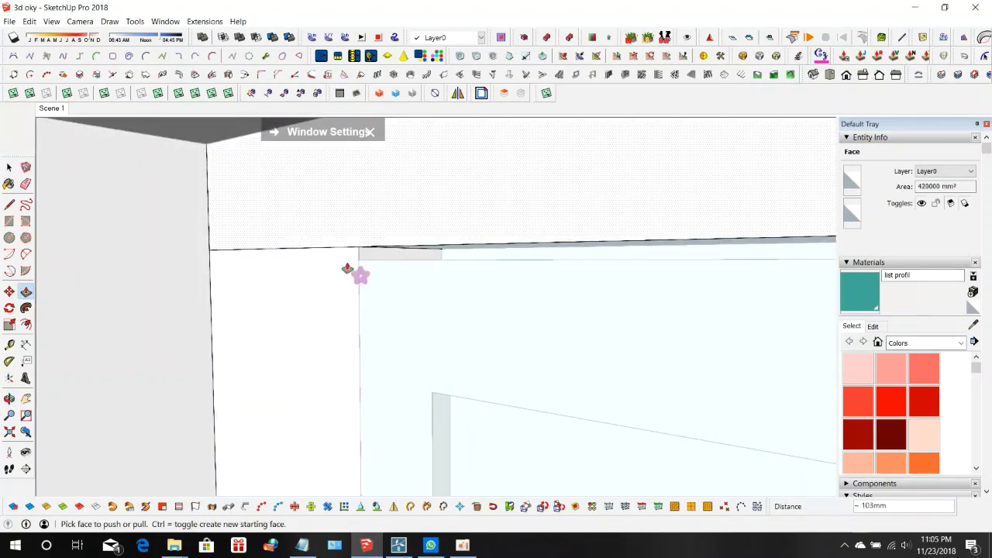
# - Push/Pull the jamb face at the side-wall end of the window opening by 50 mm
pyautogui.scroll(-5, 317, 219)
pyautogui.moveTo(316, 219); pyautogui.dragTo(607, 297, button='middle')
pyautogui.press('space')
pyautogui.scroll(4, 595, 287)
pyautogui.press('p')
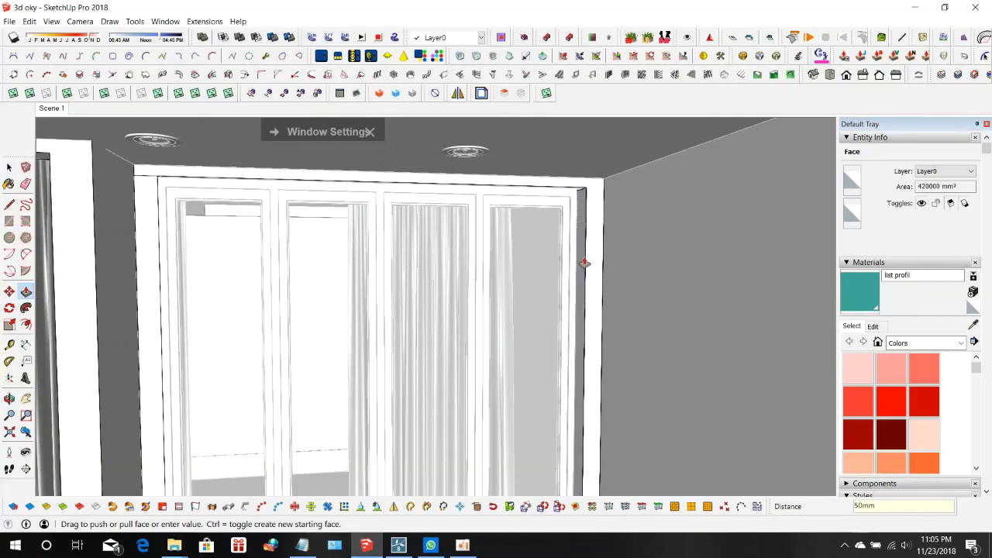
pyautogui.scroll(-4, 585, 264)
pyautogui.moveTo(585, 264); pyautogui.dragTo(727, 246, button='middle')
pyautogui.press('space')
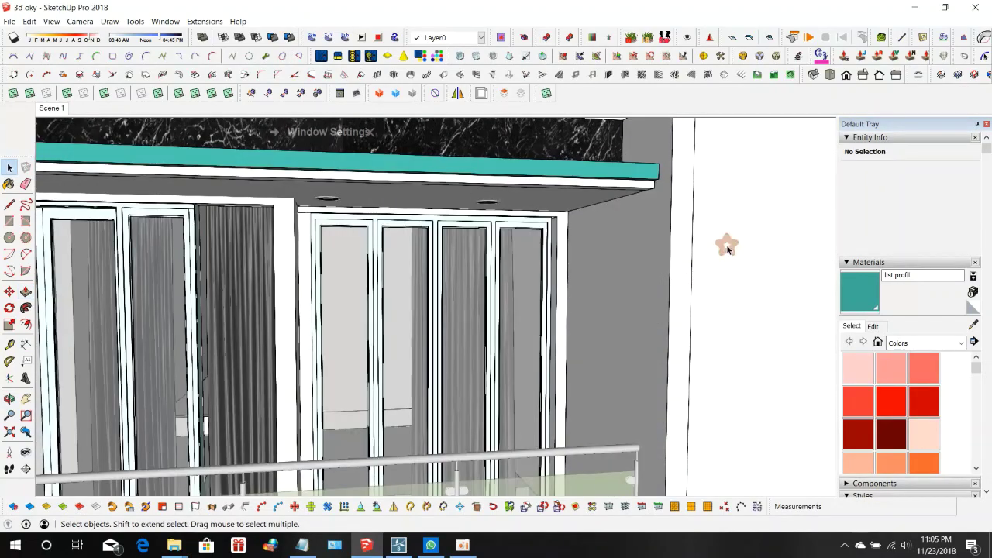
# - Scale the window frame group beside the side wall along the red axis to about 1.02 to meet the jamb, and fit its base to the floor
pyautogui.click(390, 261)
pyautogui.scroll(4, 395, 256)
pyautogui.press('s')
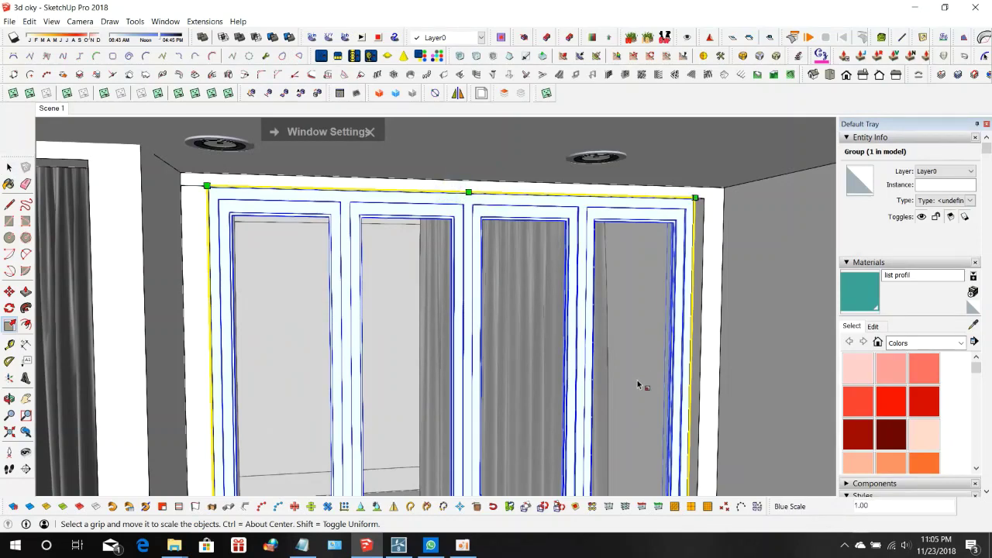
pyautogui.scroll(6, 543, 350)
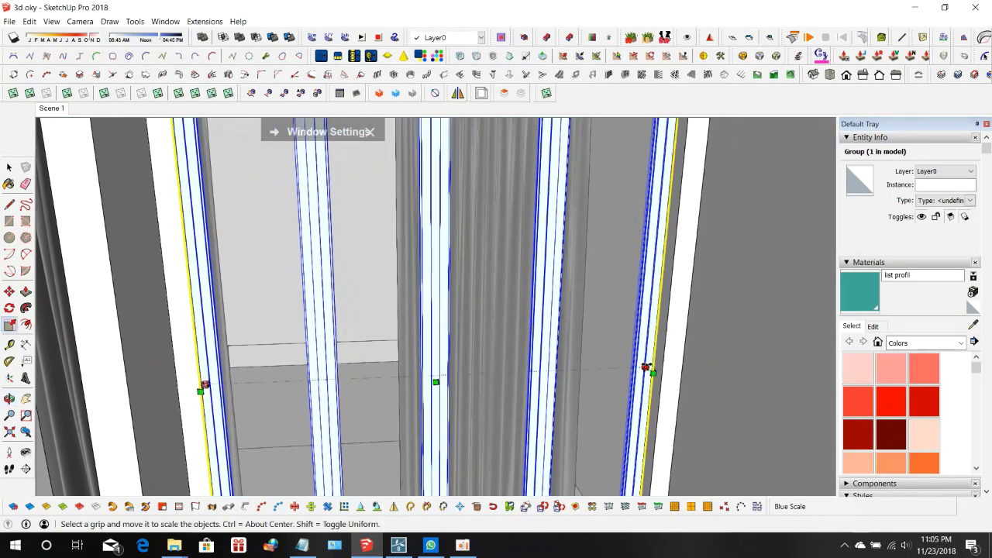
pyautogui.moveTo(646, 366); pyautogui.dragTo(665, 344)
pyautogui.scroll(-8, 434, 244)
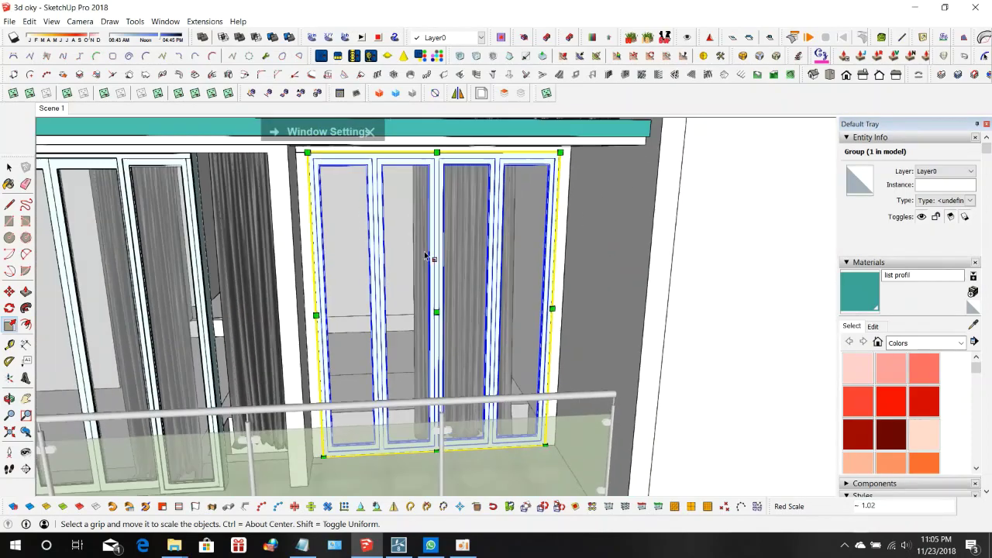
pyautogui.scroll(5, 419, 392)
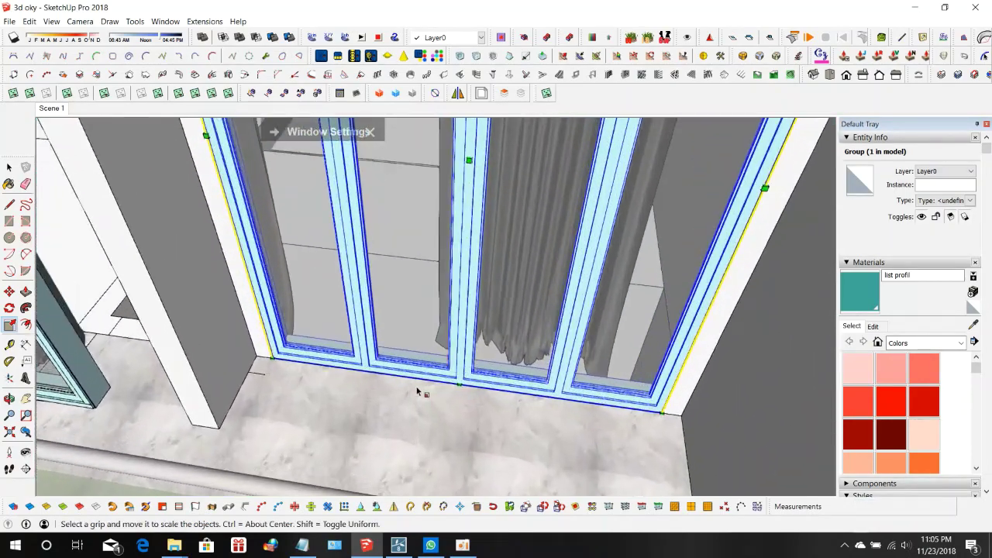
pyautogui.moveTo(470, 375); pyautogui.dragTo(454, 391)
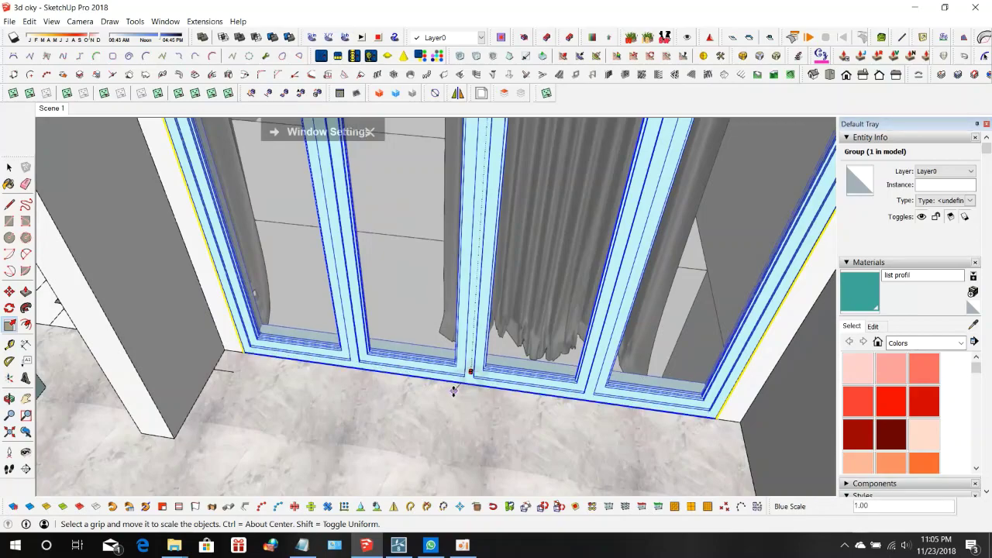
# - Open the wall group, Push/Pull the dividing column's side face out by 50 mm, and close the group
pyautogui.scroll(-3, 356, 362)
pyautogui.moveTo(354, 361); pyautogui.dragTo(509, 355, button='middle')
pyautogui.press('p')
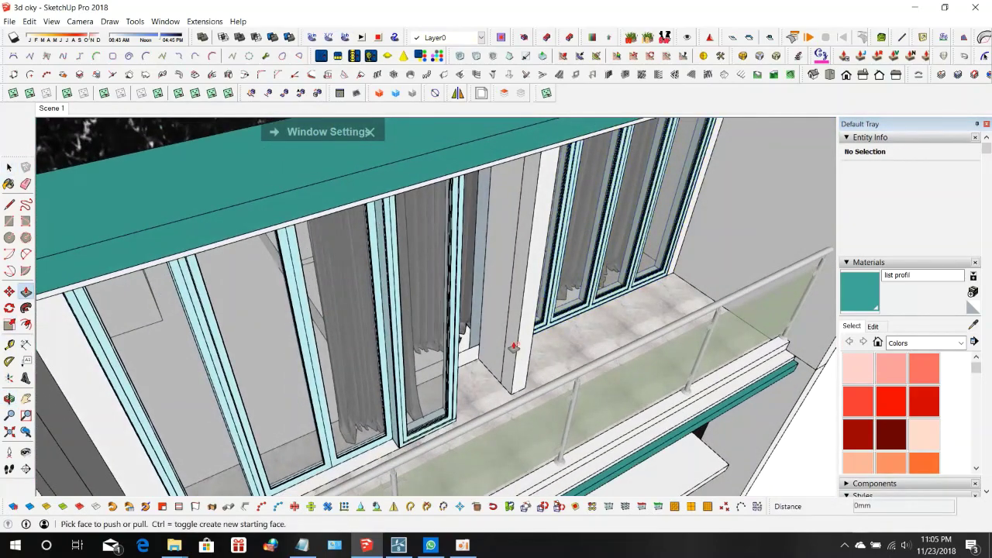
pyautogui.doubleClick(512, 339)
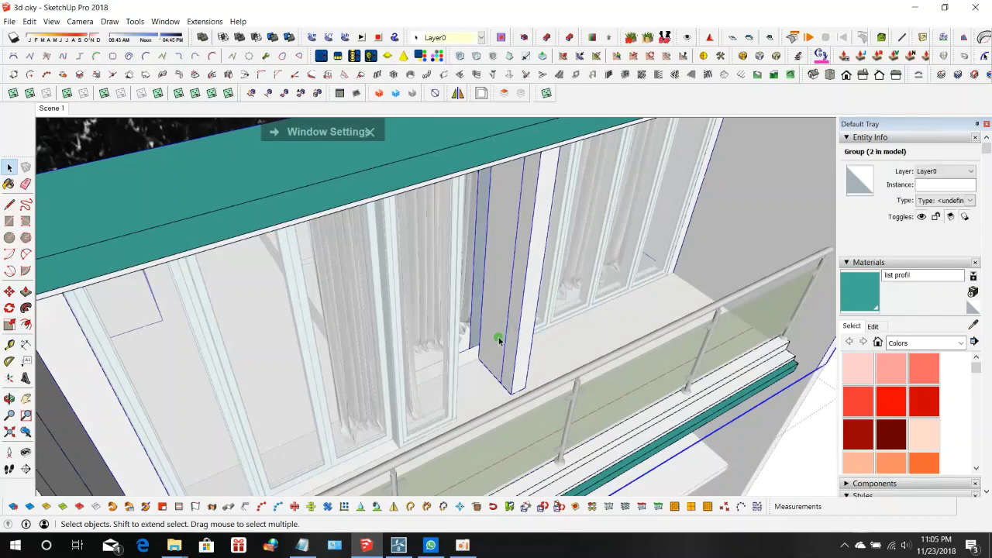
pyautogui.doubleClick(499, 340)
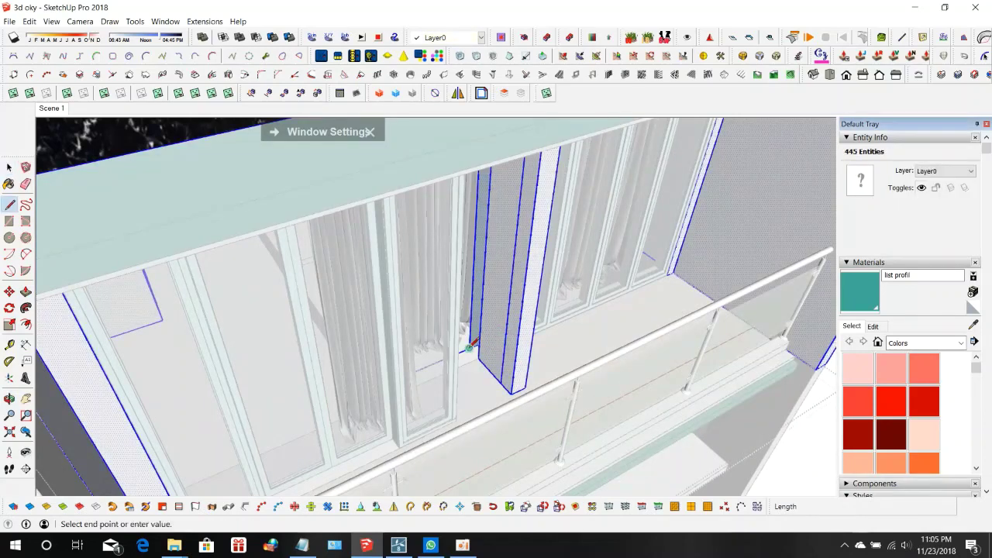
pyautogui.press('p')
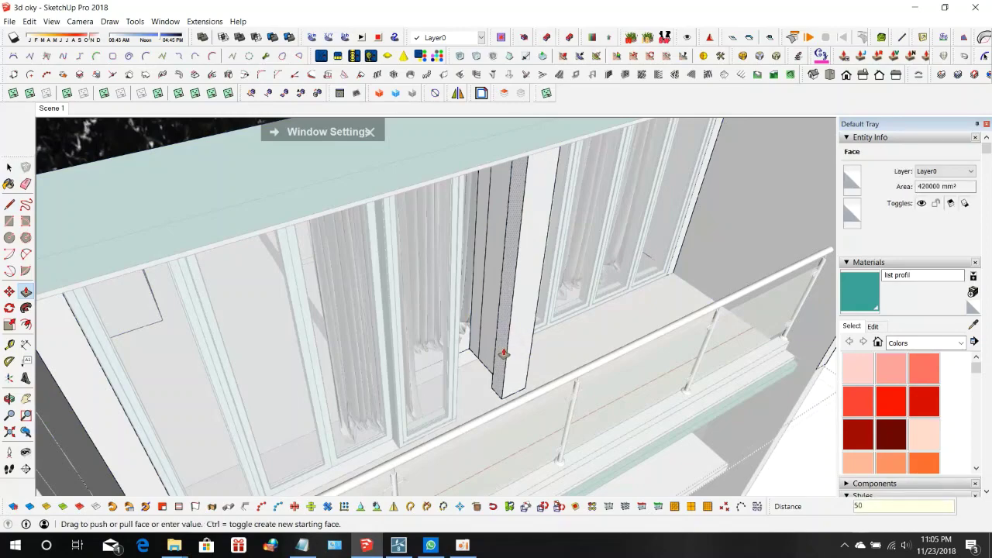
pyautogui.moveTo(504, 354); pyautogui.dragTo(363, 348, button='middle')
pyautogui.scroll(-4, 363, 348)
pyautogui.press('space')
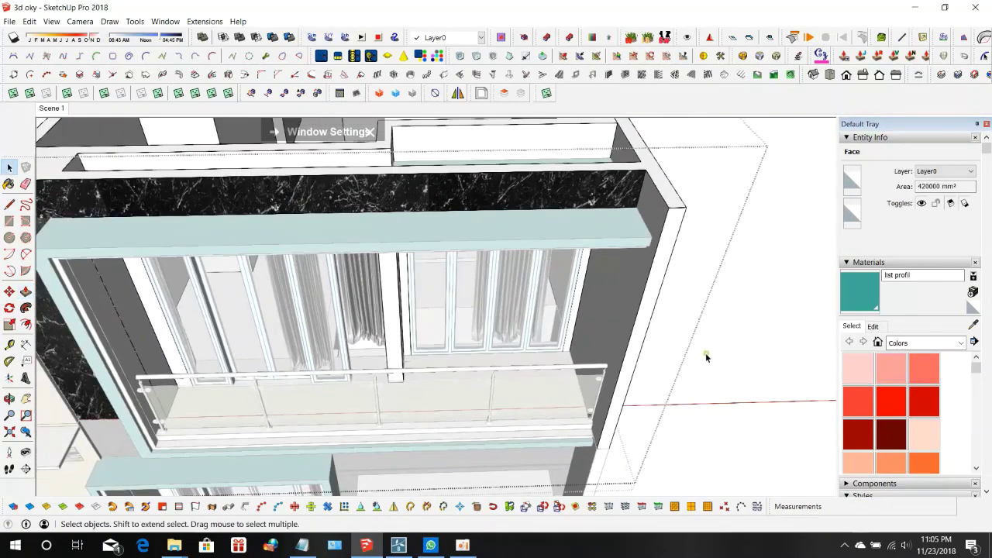
pyautogui.click(705, 353)
# - Try to scale the other balcony window frame along the red axis to about 1.24, up to the column
pyautogui.scroll(5, 424, 332)
pyautogui.click(310, 332)
pyautogui.moveTo(310, 332); pyautogui.dragTo(296, 301, button='middle')
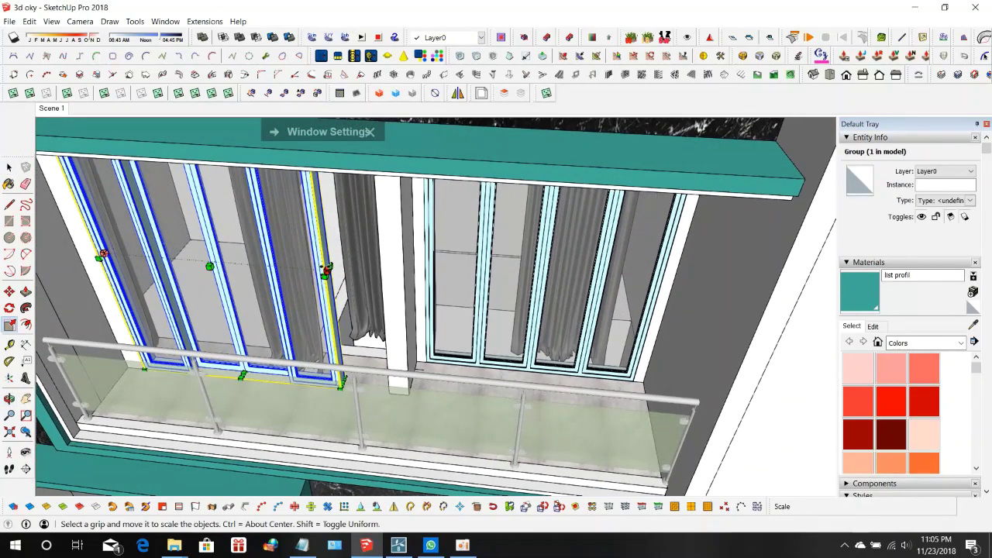
pyautogui.moveTo(327, 271); pyautogui.dragTo(376, 226)
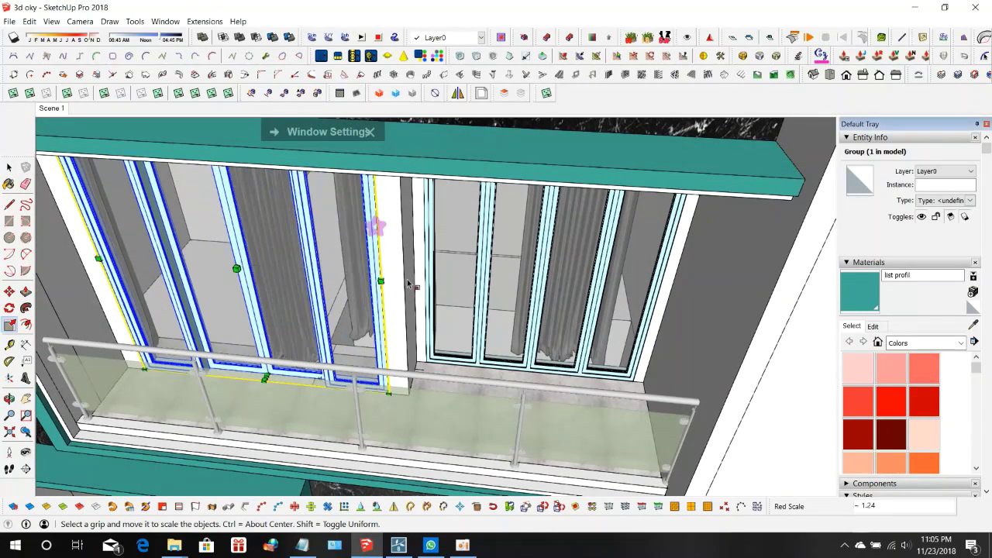
pyautogui.scroll(-3, 409, 285)
pyautogui.moveTo(440, 327); pyautogui.dragTo(513, 267, button='middle')
pyautogui.press('s')
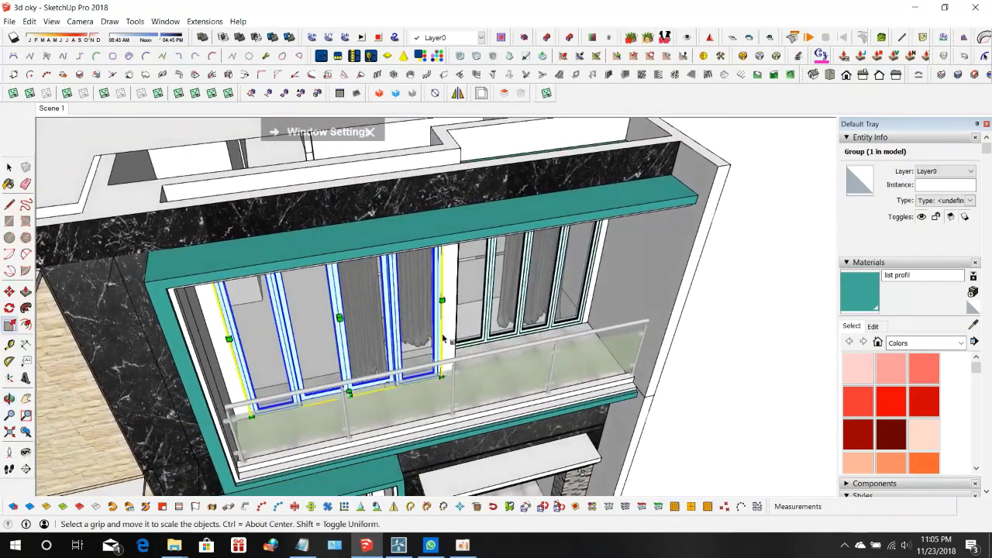
pyautogui.scroll(5, 445, 320)
# - Open the wall group again, Push/Pull the column's side face 100 mm toward the unfitted window frame, and close the group
pyautogui.press('space')
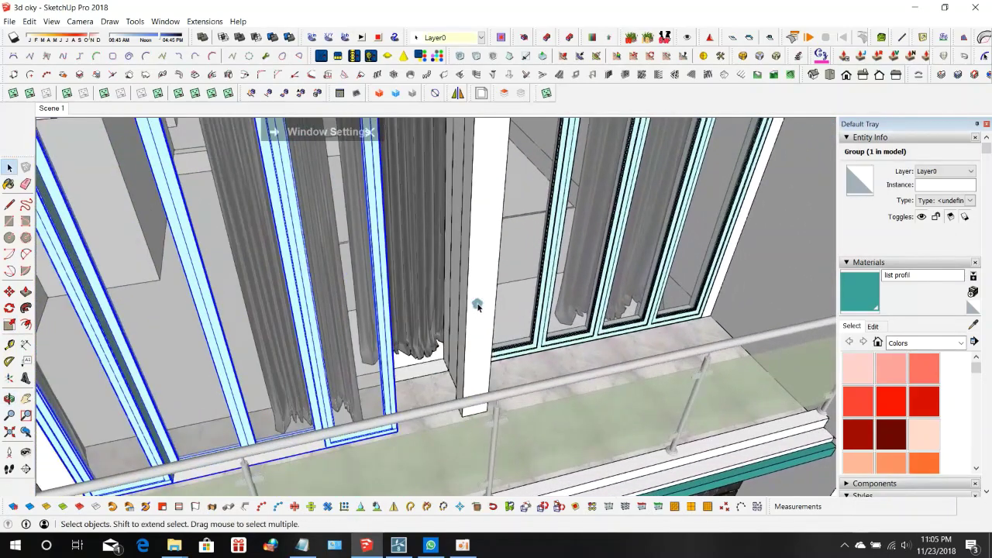
pyautogui.doubleClick(475, 303)
pyautogui.tripleClick(473, 301)
pyautogui.press('p')
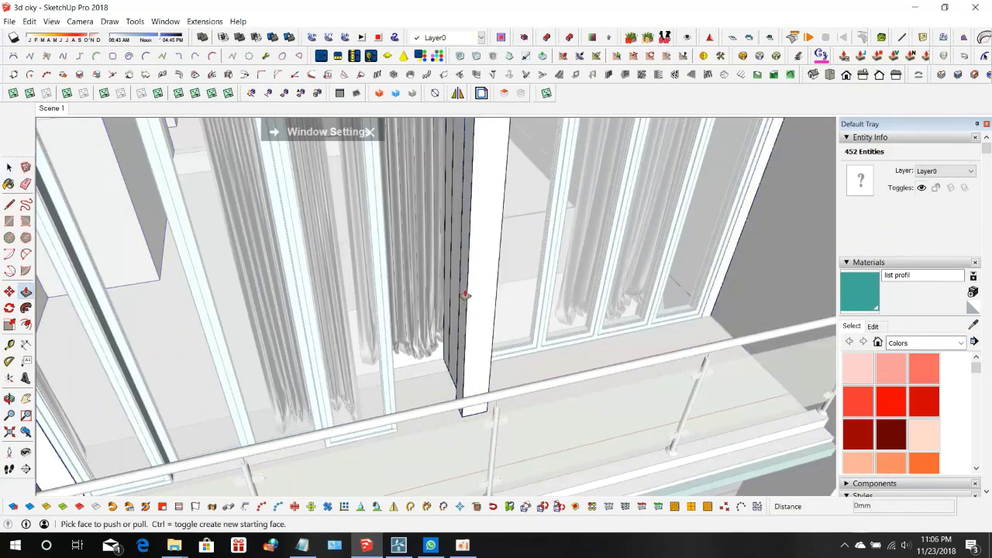
pyautogui.click(465, 295)
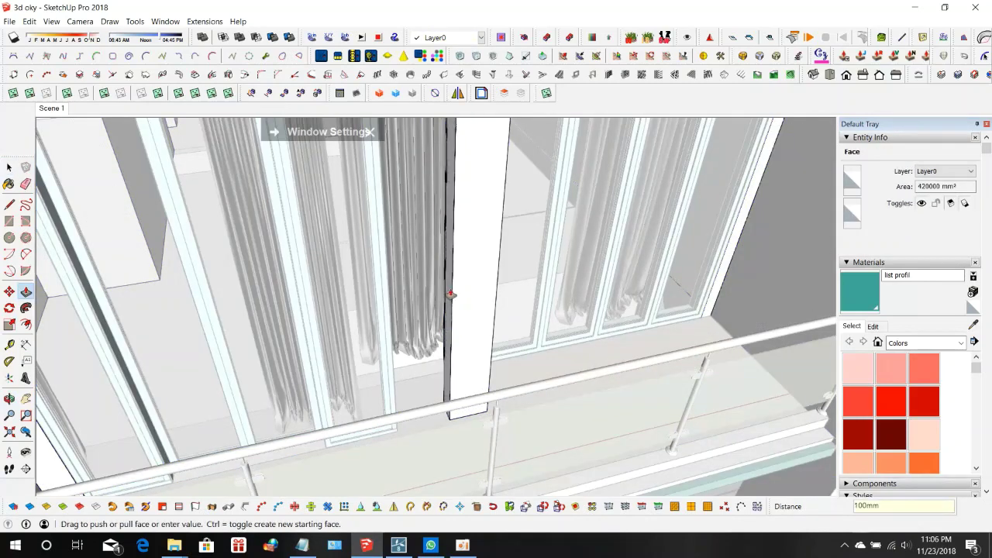
pyautogui.press('Return')
pyautogui.press('space')
pyautogui.click(380, 327)
pyautogui.scroll(-5, 396, 341)
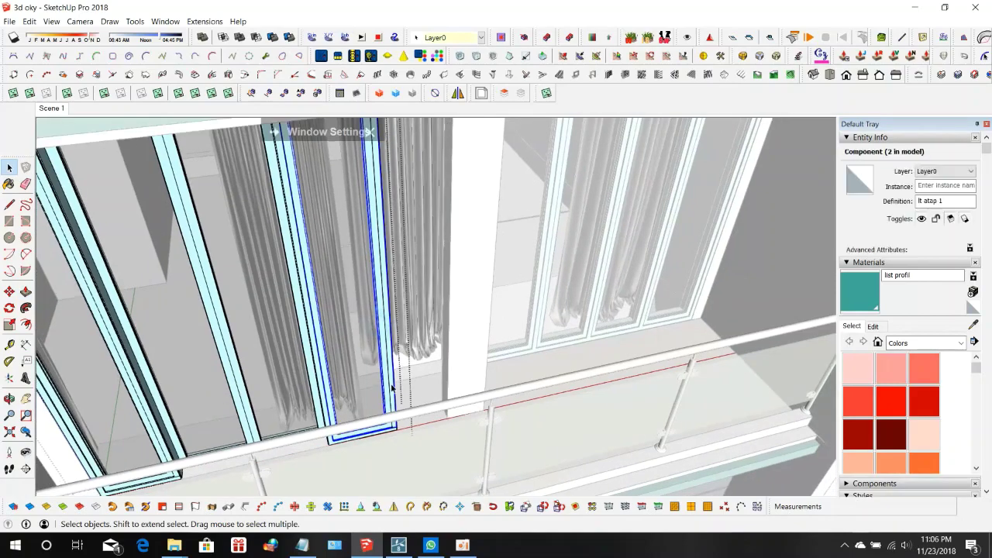
pyautogui.moveTo(412, 355); pyautogui.dragTo(373, 320, button='middle')
pyautogui.click(647, 225)
pyautogui.moveTo(598, 249); pyautogui.dragTo(554, 261, button='middle')
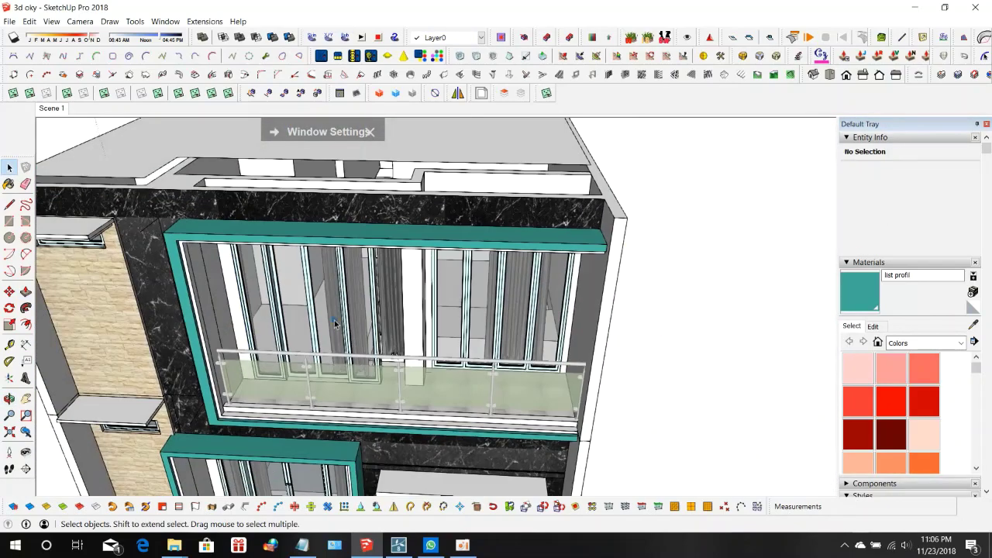
# - Scale the unfitted balcony window frame group along the red axis to about 1.19 so it meets the widened column
pyautogui.click(345, 307)
pyautogui.scroll(4, 345, 307)
pyautogui.press('s')
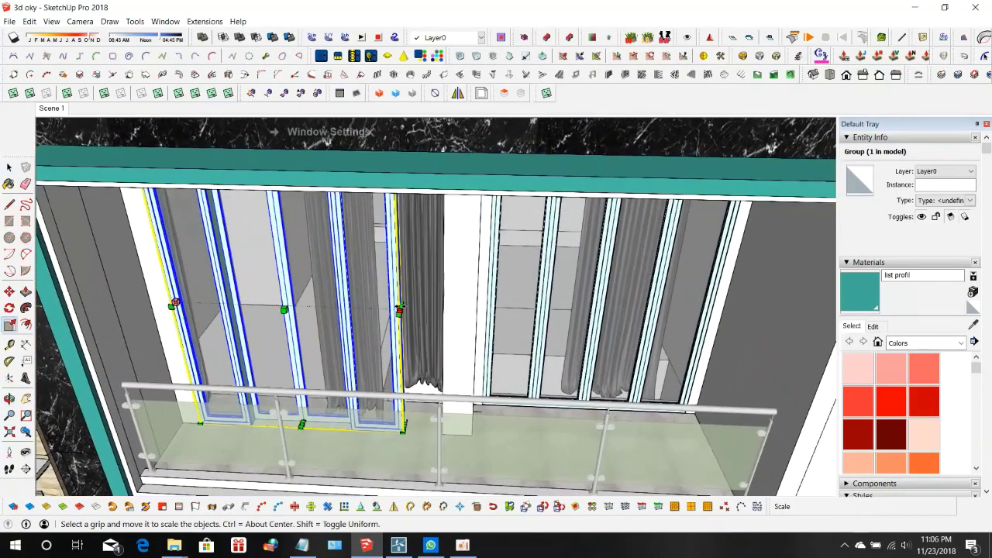
pyautogui.click(399, 310)
pyautogui.click(443, 274)
pyautogui.scroll(-3, 388, 343)
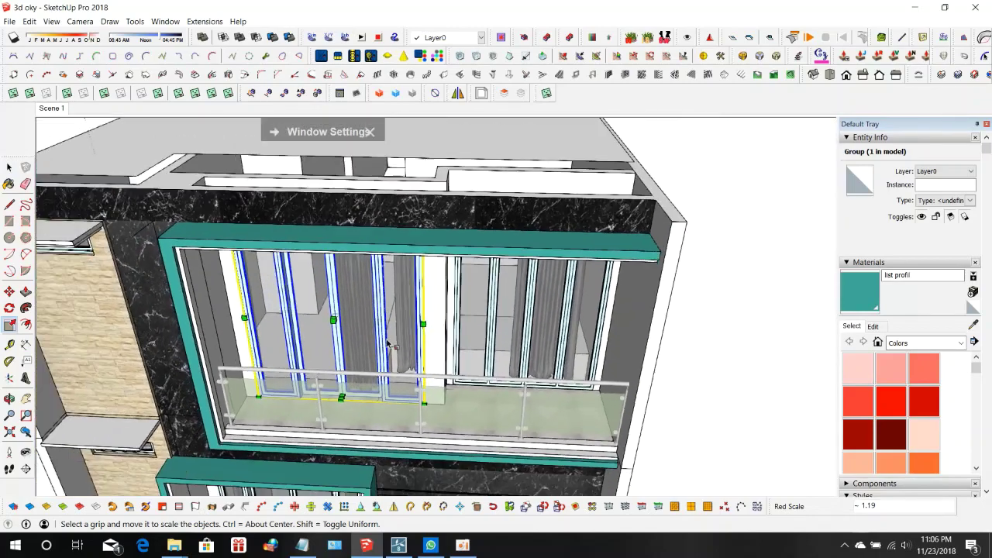
pyautogui.moveTo(386, 344); pyautogui.dragTo(408, 194, button='middle')
pyautogui.moveTo(405, 242); pyautogui.dragTo(358, 237, button='middle')
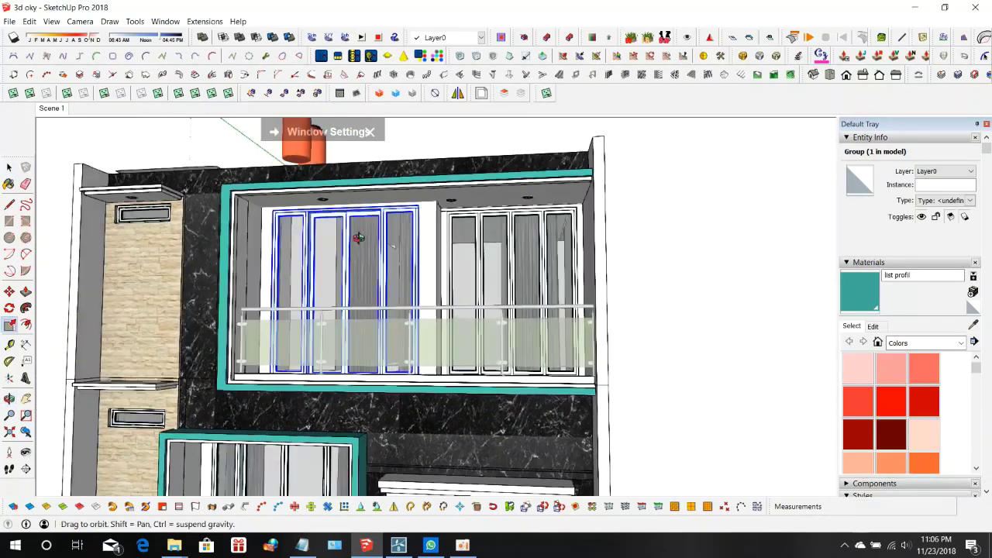
pyautogui.moveTo(359, 238); pyautogui.dragTo(482, 235)
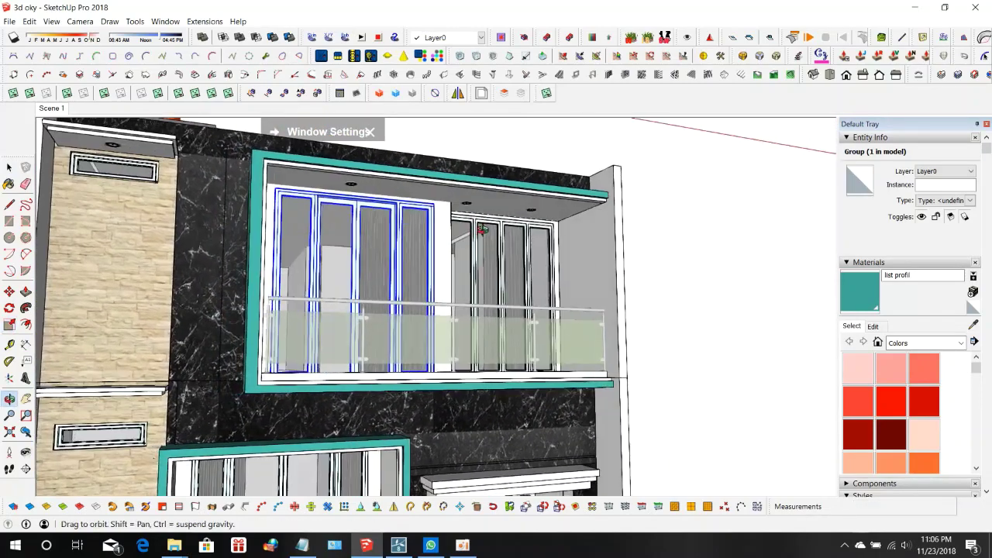
pyautogui.click(974, 324)
pyautogui.moveTo(656, 304)
pyautogui.mouseDown(button='middle')
pyautogui.moveTo(570, 291)
pyautogui.moveTo(482, 240)
pyautogui.mouseUp(button='middle')
pyautogui.scroll(3, 482, 240)
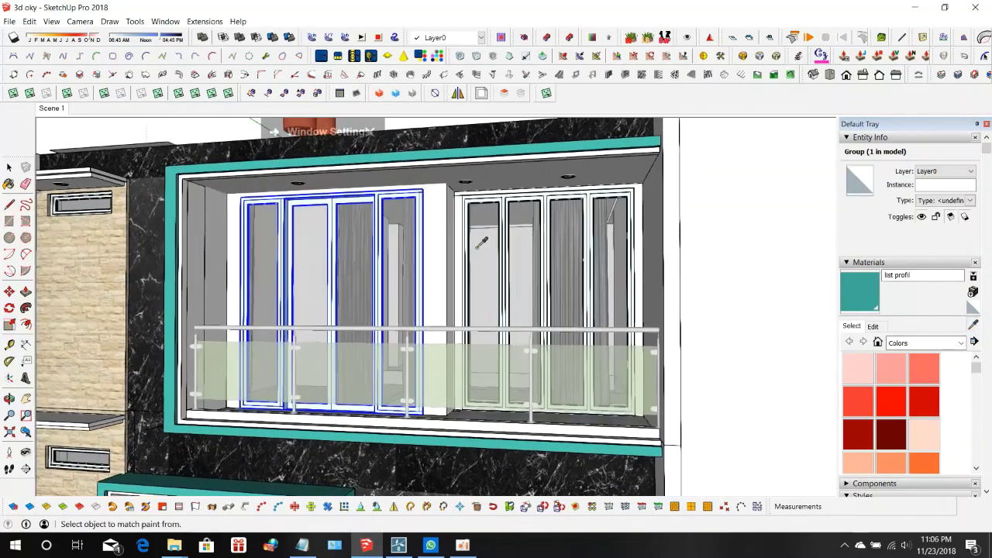
pyautogui.click(459, 196)
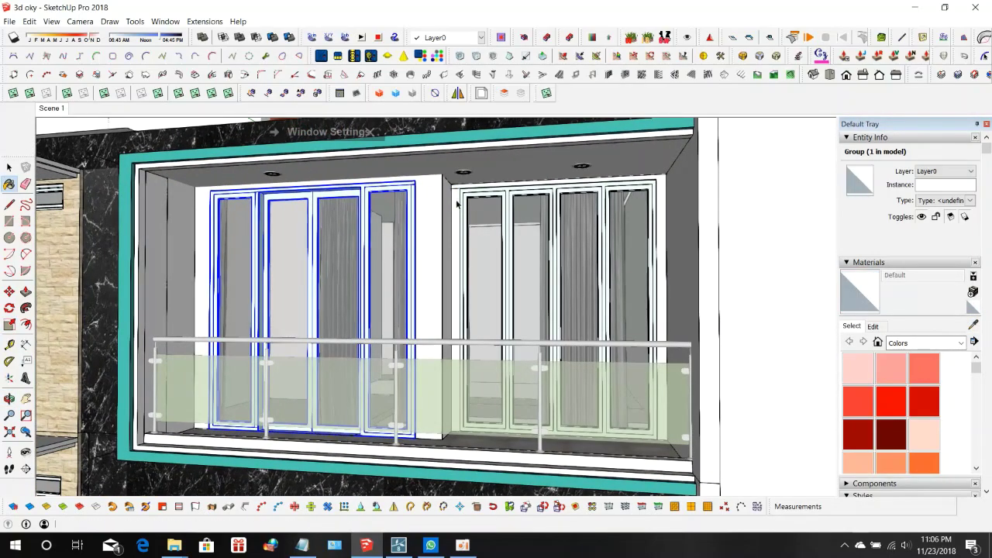
# - Open the wall group and paint the new strip between the column and window frame with the dindingl paint material sampled from the wall
pyautogui.press('space')
pyautogui.doubleClick(456, 204)
pyautogui.tripleClick(456, 204)
pyautogui.click(457, 203)
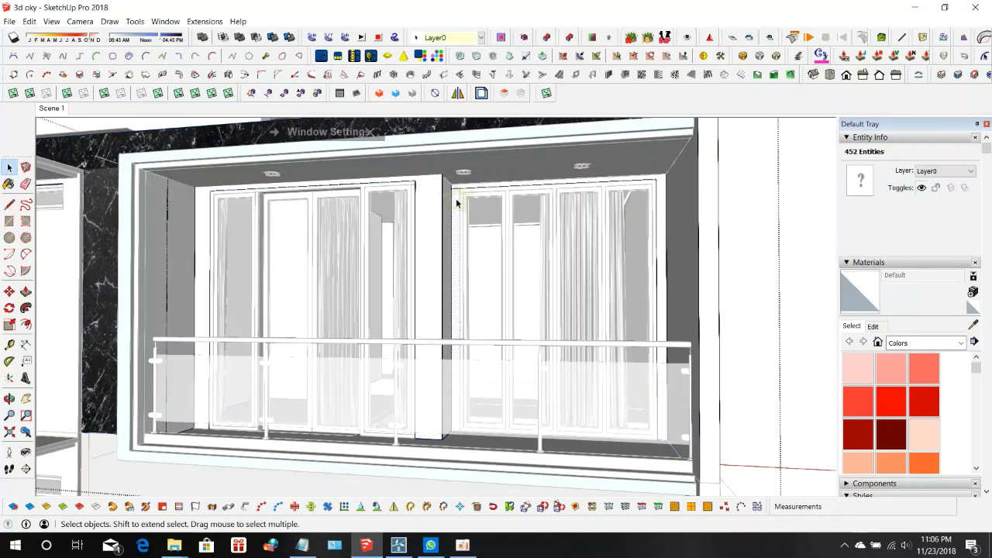
pyautogui.click(972, 324)
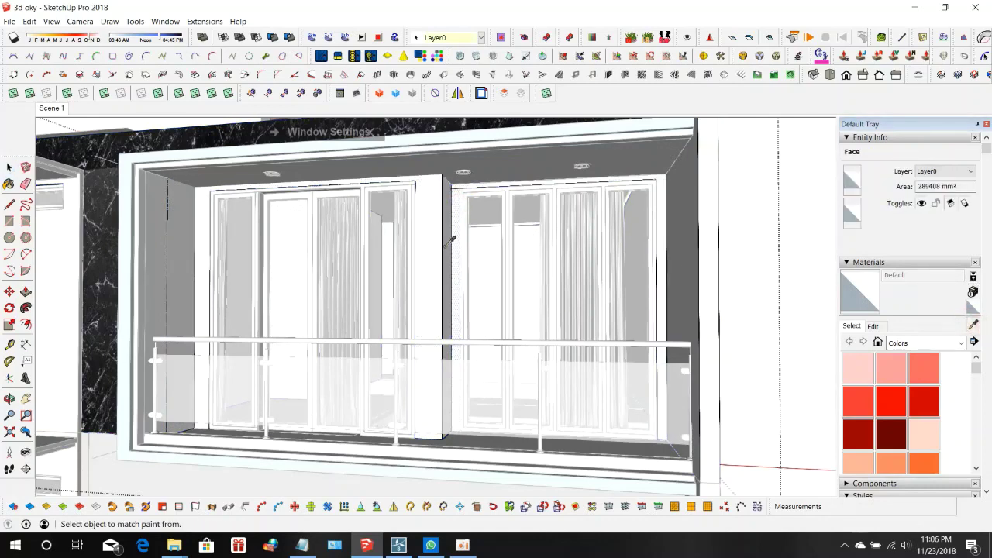
pyautogui.click(670, 259)
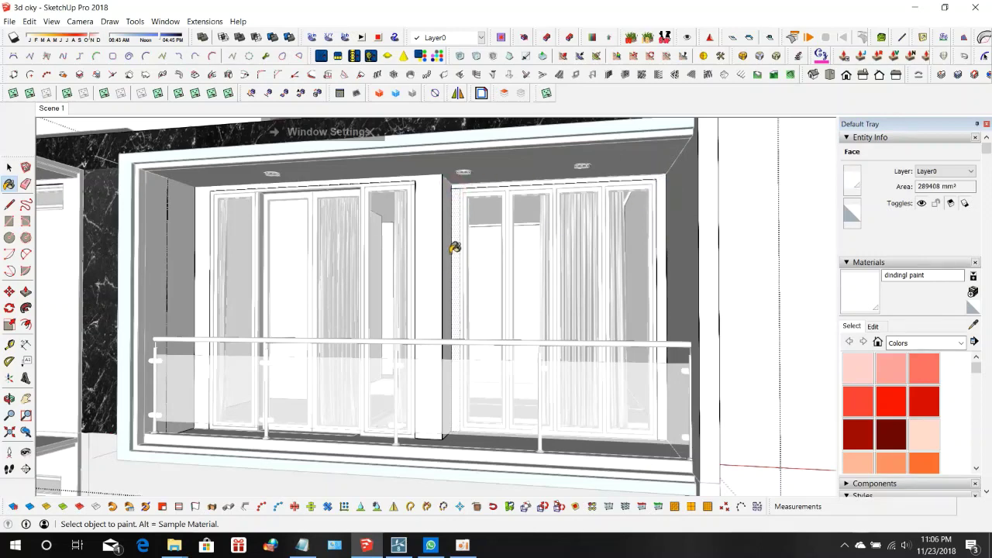
pyautogui.press('space')
pyautogui.press('pagedown')
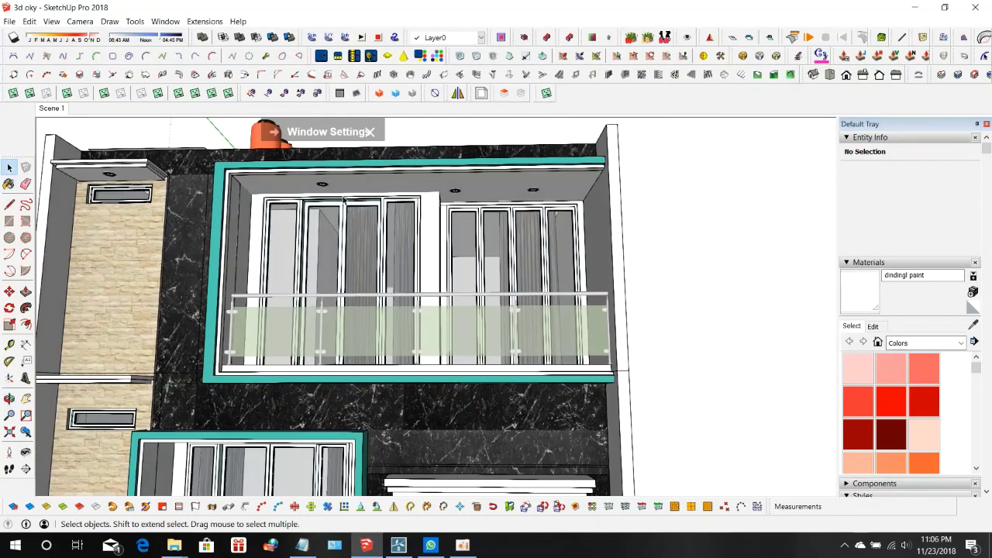
# - Move the single balcony ceiling downlight on the stone-clad side about 274 mm along the ceiling toward the dividing column
pyautogui.scroll(5, 320, 190)
pyautogui.click(321, 188)
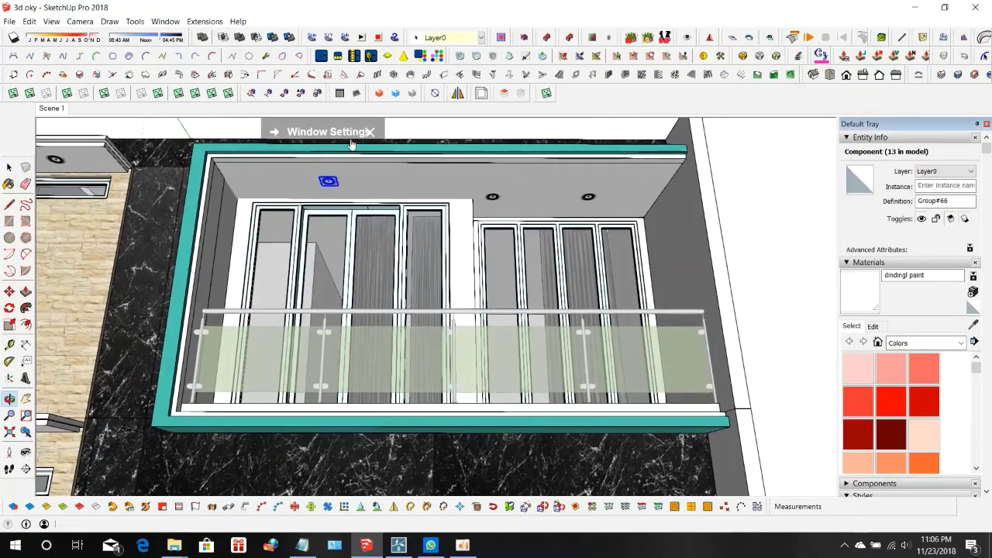
pyautogui.press('m')
pyautogui.click(351, 175)
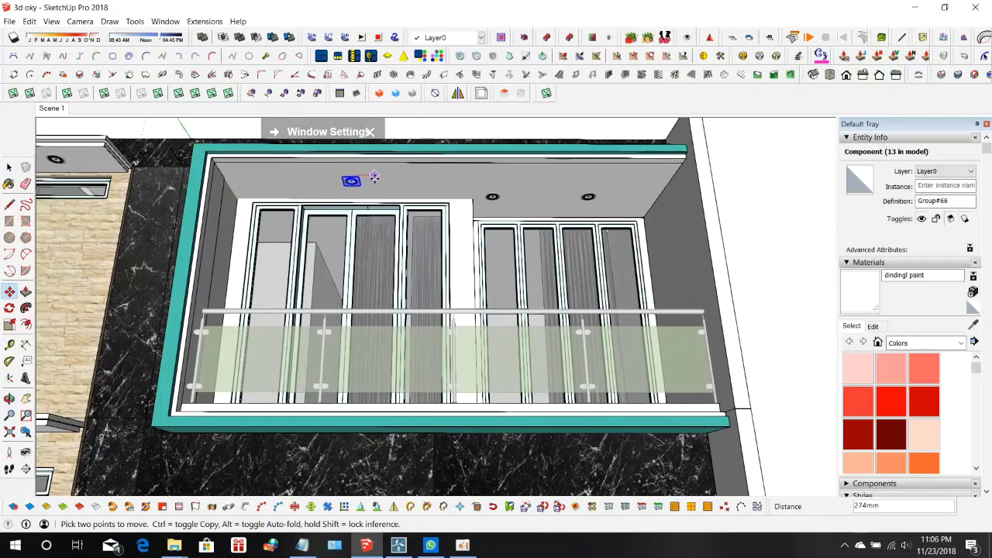
pyautogui.click(374, 179)
pyautogui.press('space')
pyautogui.moveTo(374, 179); pyautogui.dragTo(503, 198, button='middle')
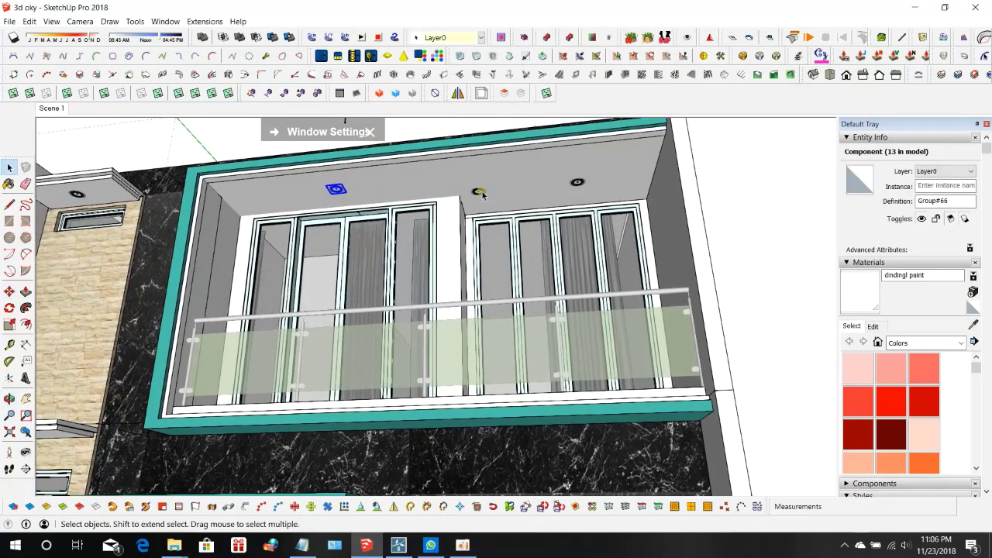
# - Move the other two balcony ceiling downlights together about 305 mm along the ceiling, away from the dividing column, and clear the selection
pyautogui.press('m')
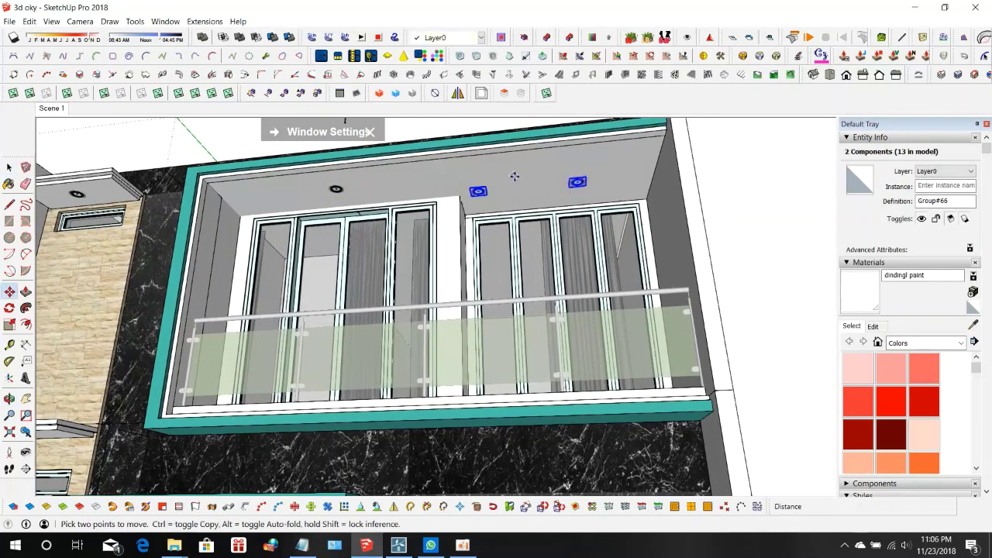
pyautogui.click(507, 172)
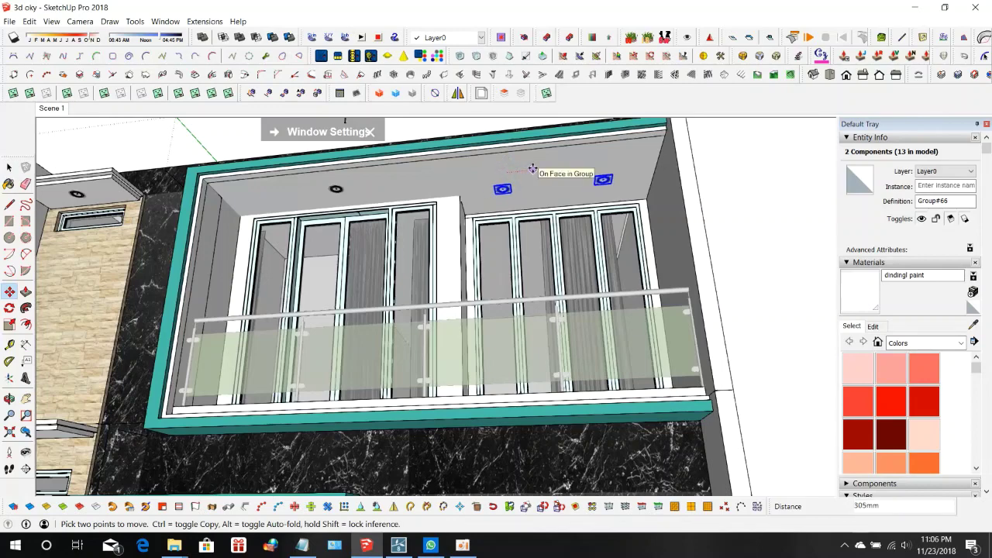
pyautogui.click(532, 169)
pyautogui.moveTo(533, 169); pyautogui.dragTo(682, 203, button='middle')
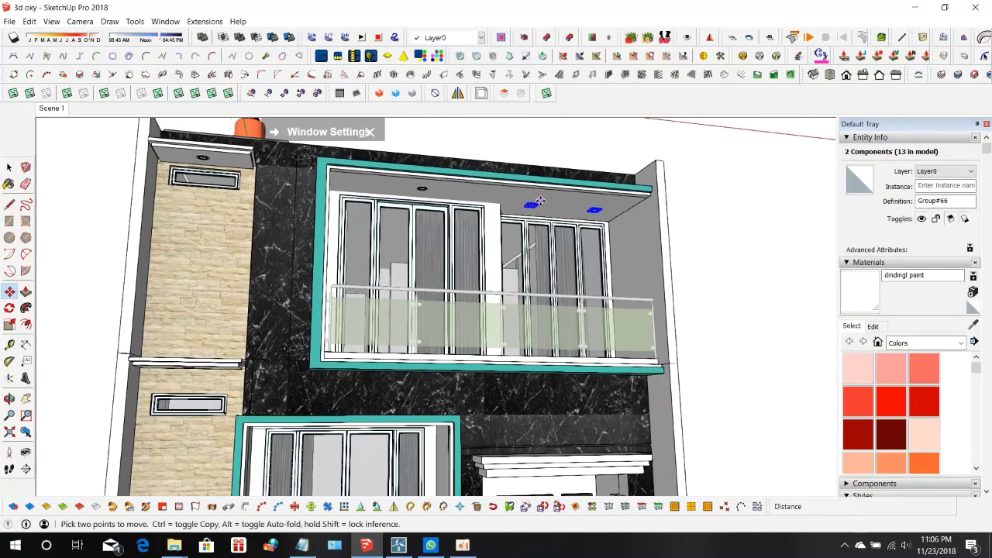
pyautogui.press('space')
pyautogui.click(711, 206)
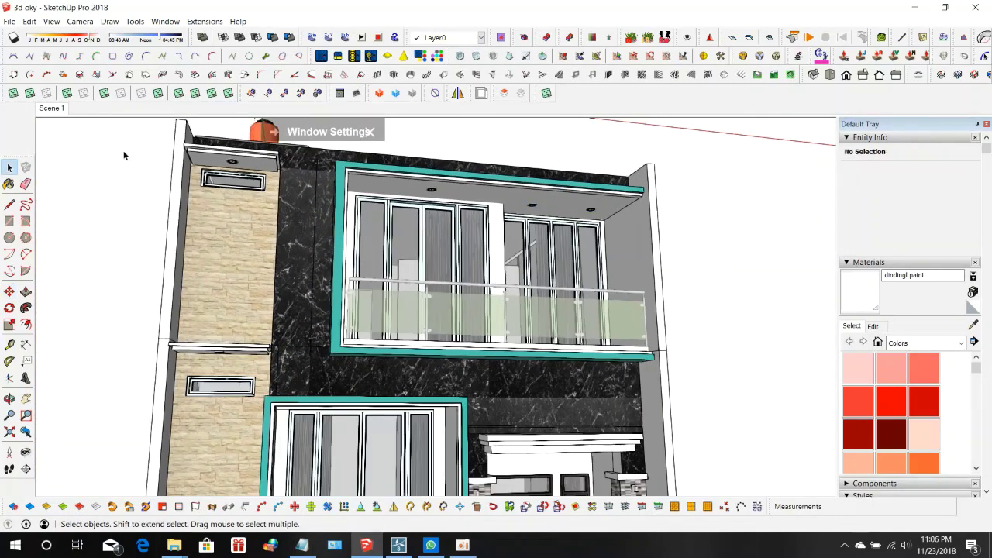
# - Return to the Scene 1 view and hide the stray group beside the house, behind the boundary wall
pyautogui.click(54, 111)
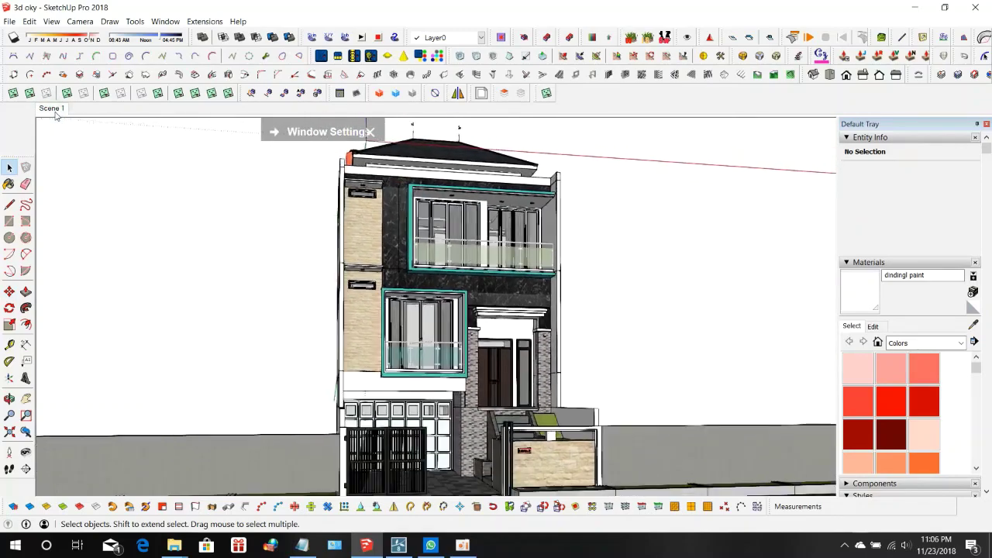
pyautogui.moveTo(274, 250); pyautogui.dragTo(308, 255, button='middle')
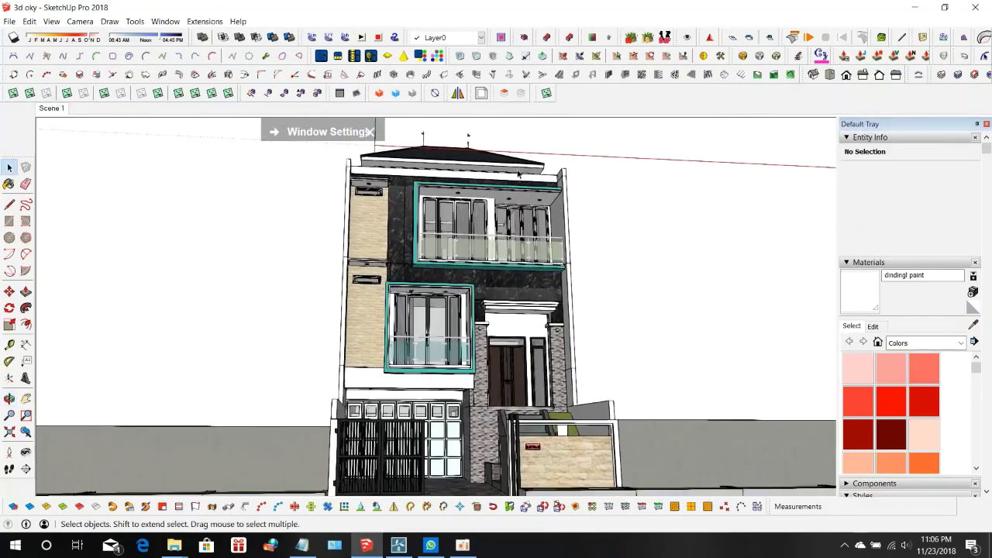
pyautogui.moveTo(518, 175); pyautogui.dragTo(524, 210, button='middle')
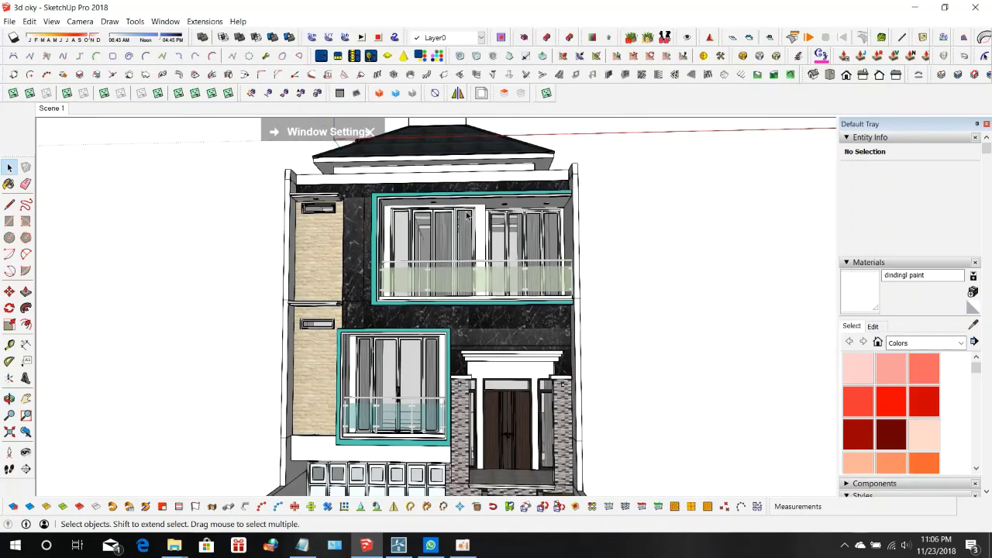
pyautogui.moveTo(540, 279); pyautogui.dragTo(465, 360, button='middle')
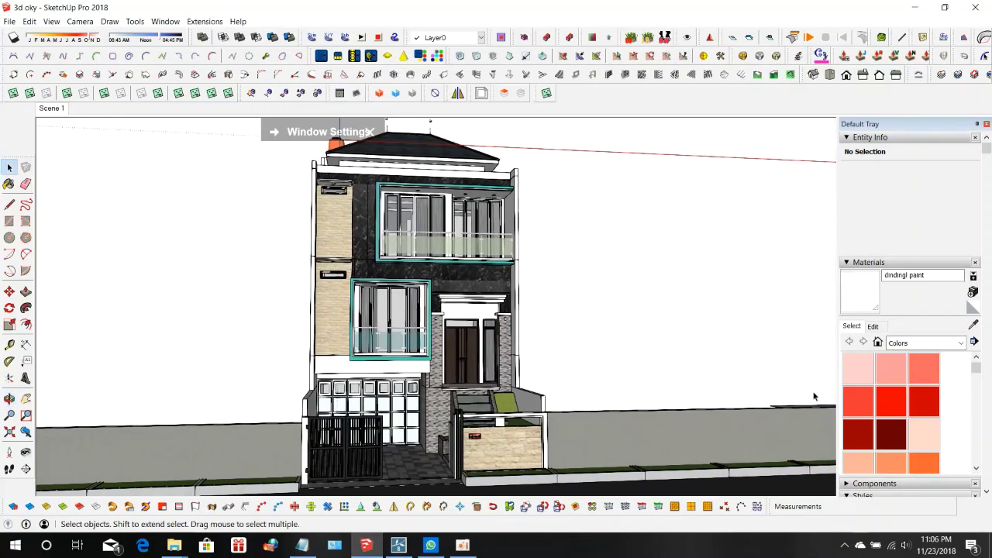
pyautogui.moveTo(813, 395); pyautogui.dragTo(755, 393, button='middle')
pyautogui.rightClick(791, 399)
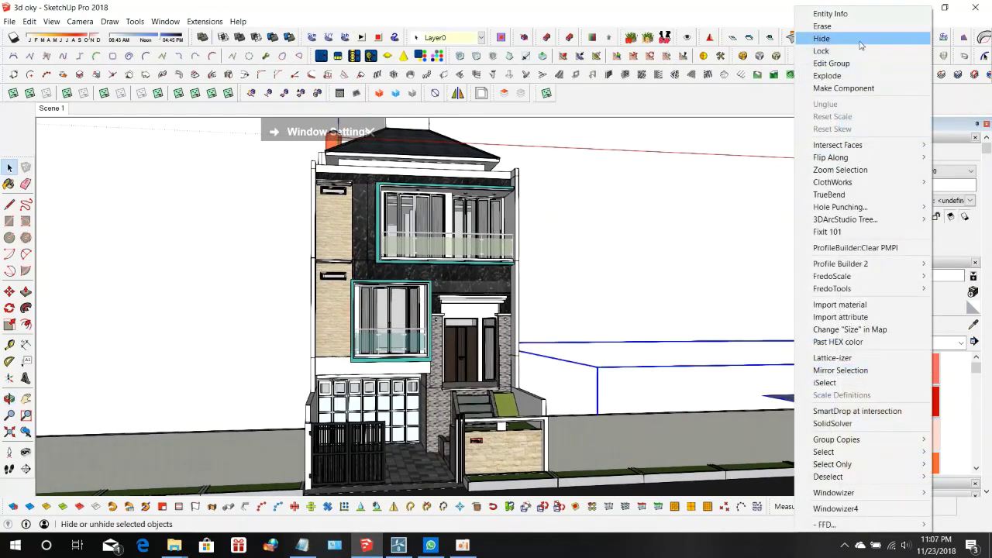
pyautogui.click(822, 38)
pyautogui.moveTo(411, 303); pyautogui.dragTo(446, 309, button='middle')
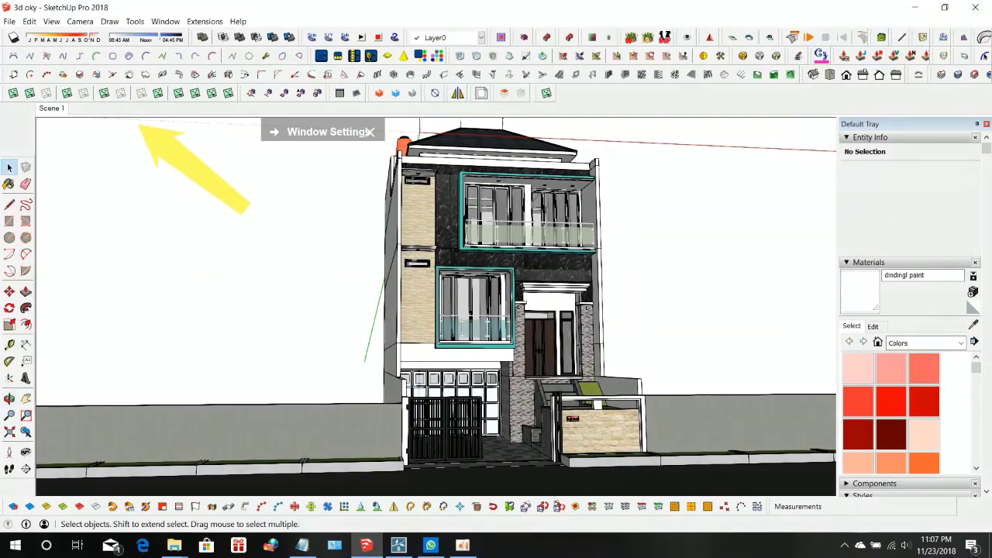
# - Save the model over the existing 3d oky file in the oky folder, in SketchUp Version 2017 (*.skp) format
pyautogui.click(10, 23)
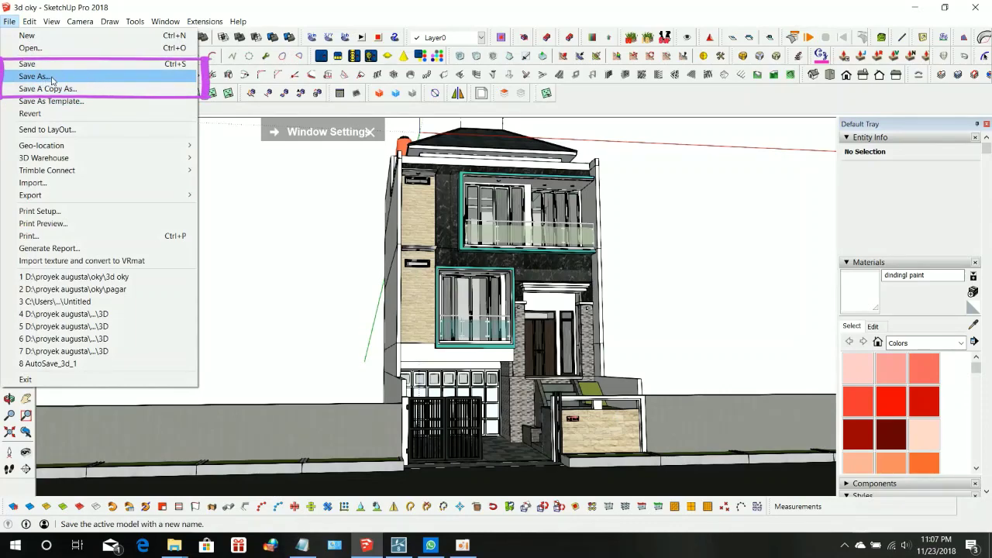
pyautogui.click(75, 77)
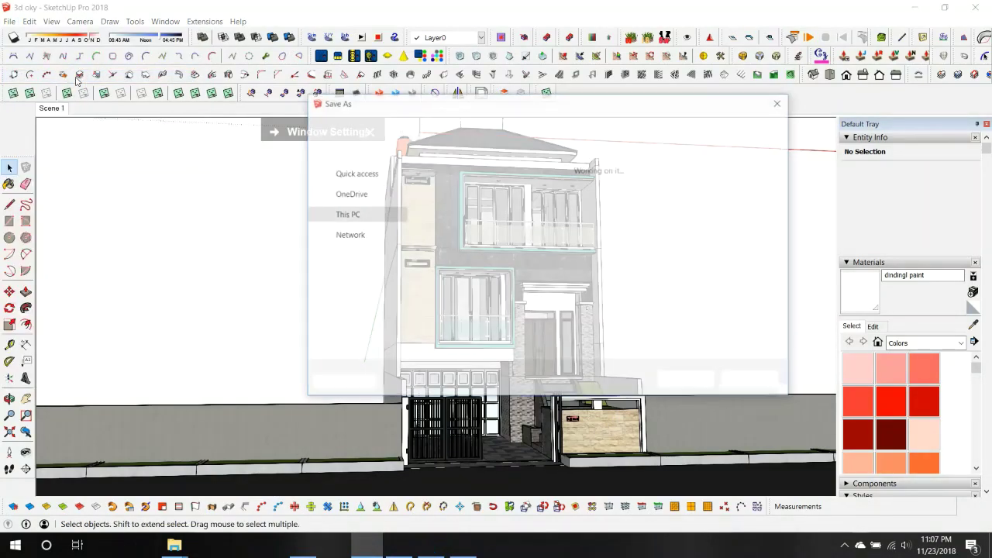
pyautogui.scroll(-1, 587, 283)
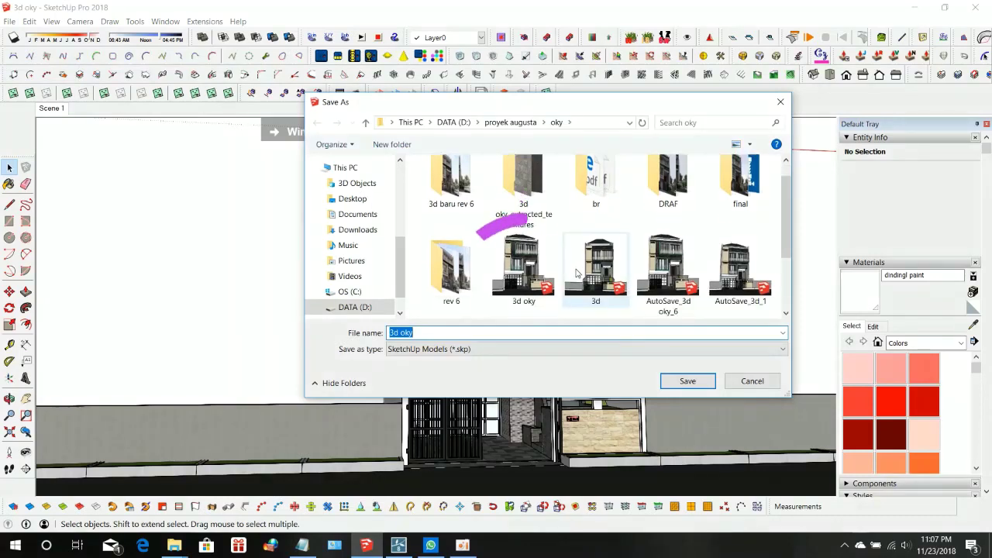
pyautogui.click(521, 267)
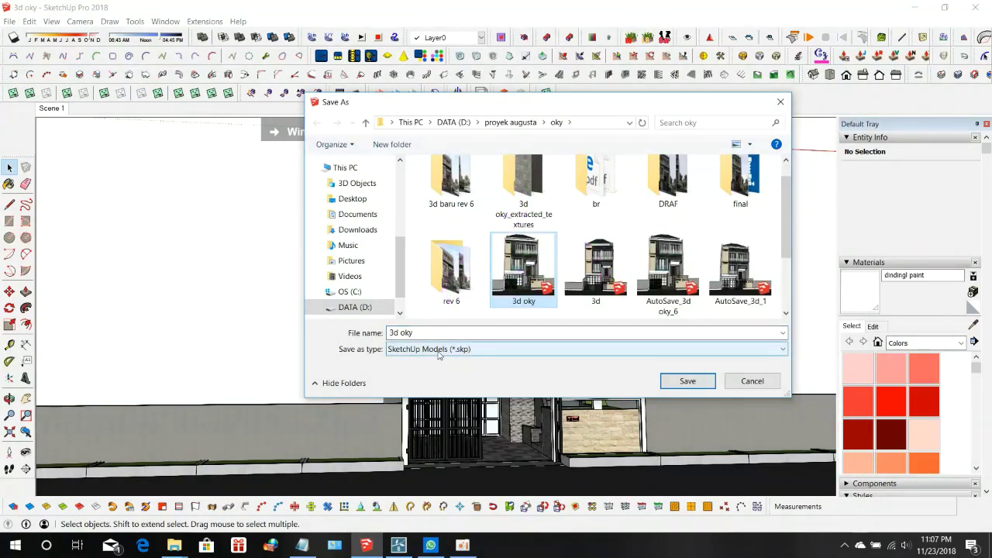
pyautogui.click(439, 349)
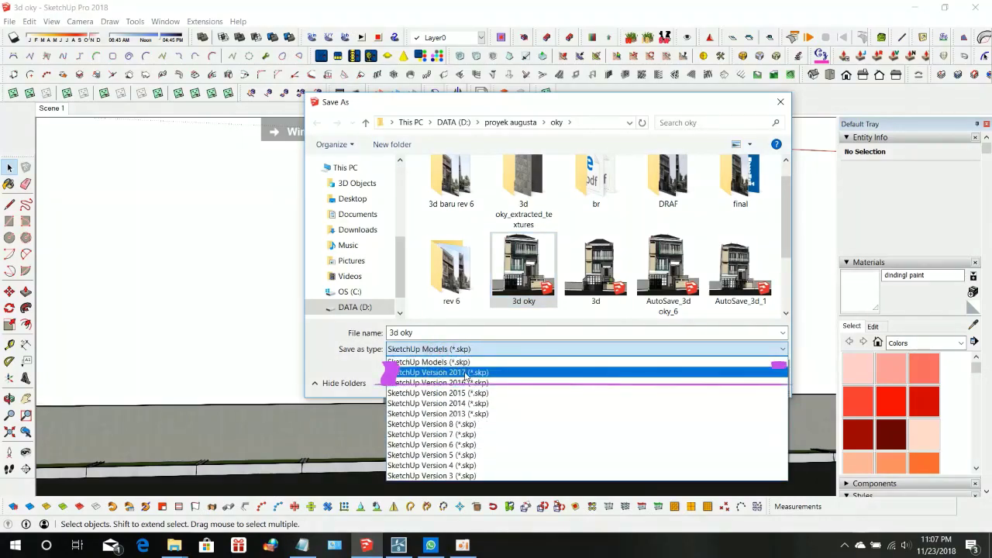
pyautogui.click(460, 373)
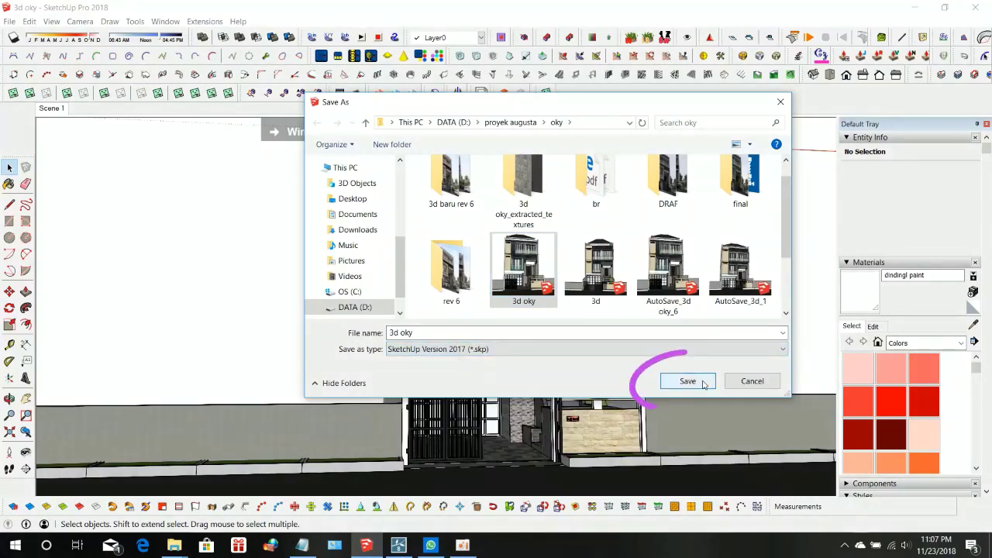
pyautogui.click(688, 380)
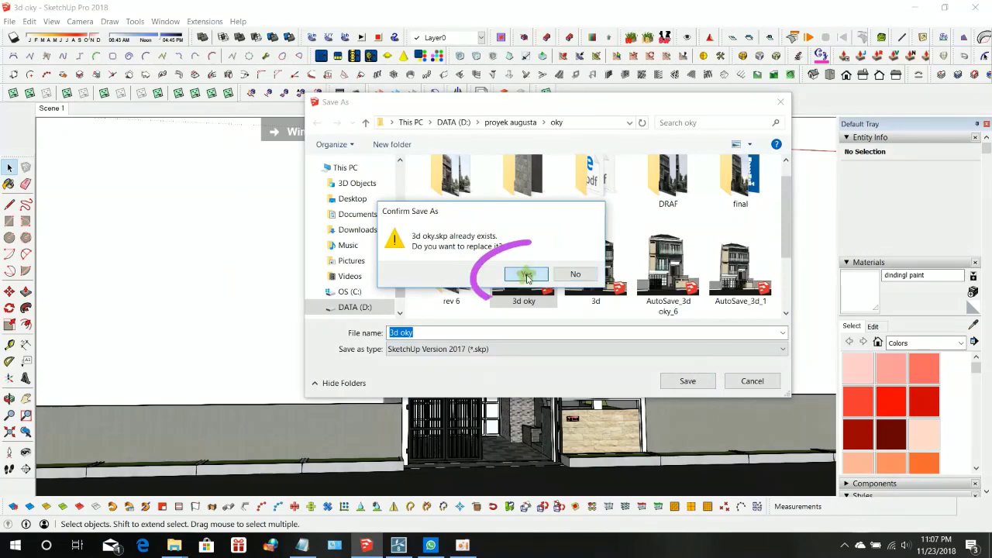
pyautogui.click(527, 275)
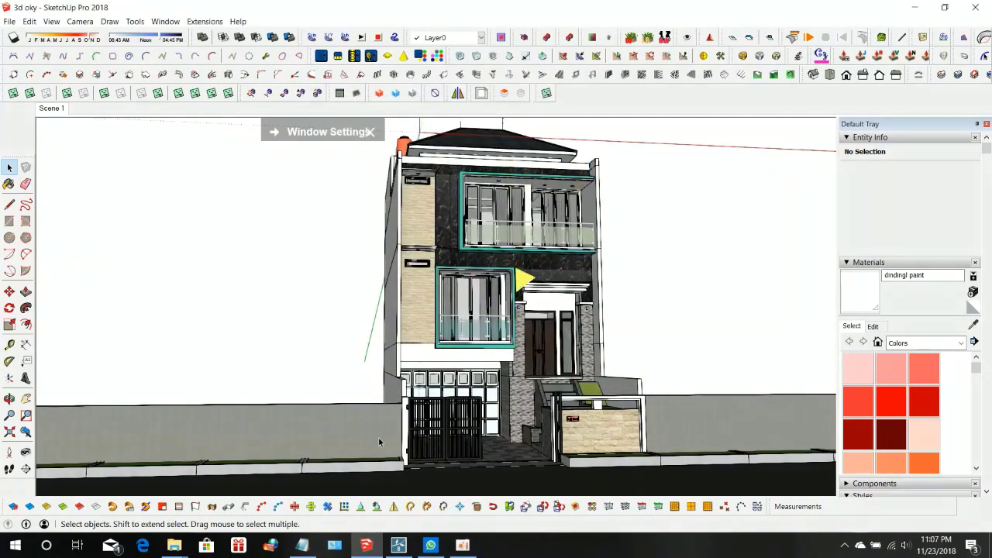
# - Switch to Lumion Pro 8.0, select the imported 3d oky house model and re-import it from its saved file
pyautogui.moveTo(397, 548)
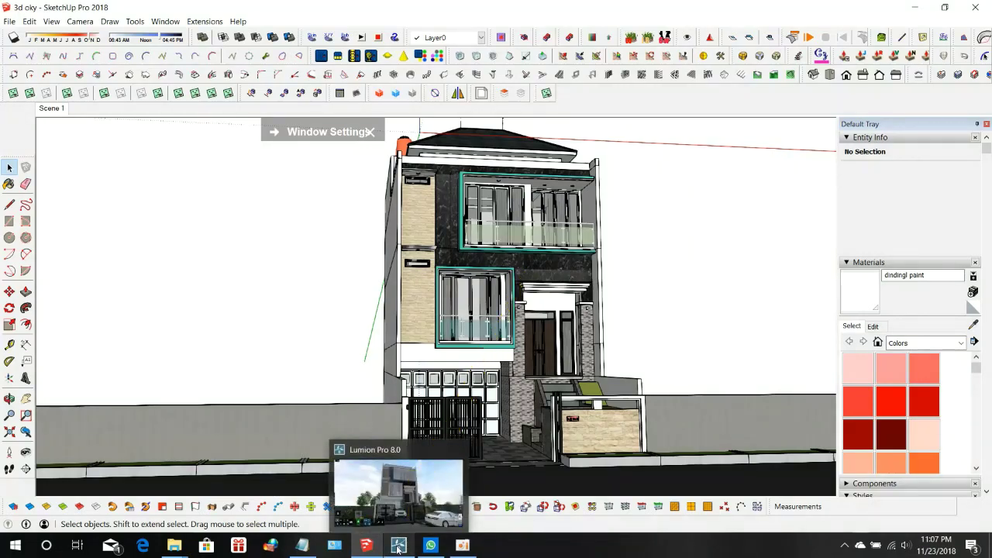
pyautogui.click(397, 548)
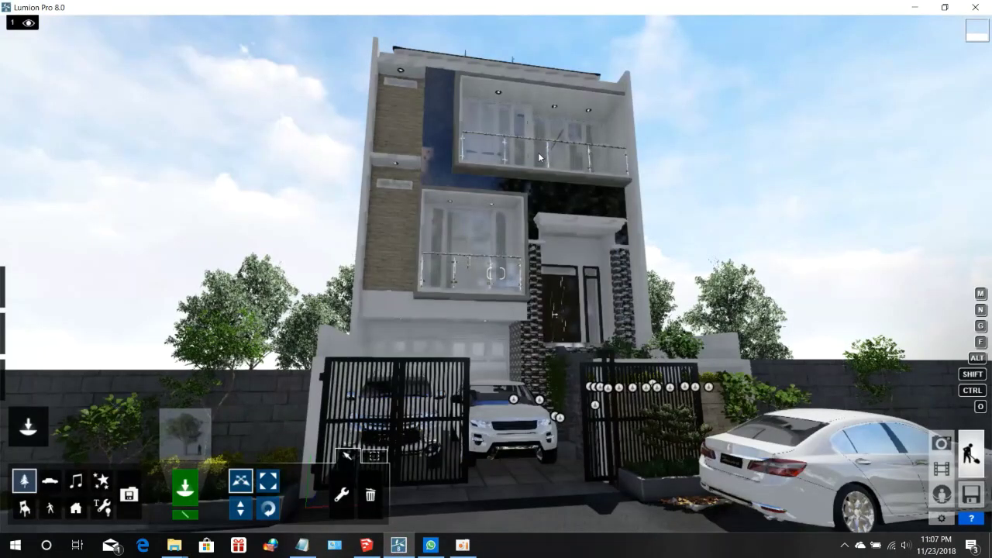
pyautogui.moveTo(531, 155)
pyautogui.mouseDown(button='right')
pyautogui.moveTo(498, 248)
pyautogui.moveTo(515, 155)
pyautogui.moveTo(530, 157)
pyautogui.mouseUp(button='right')
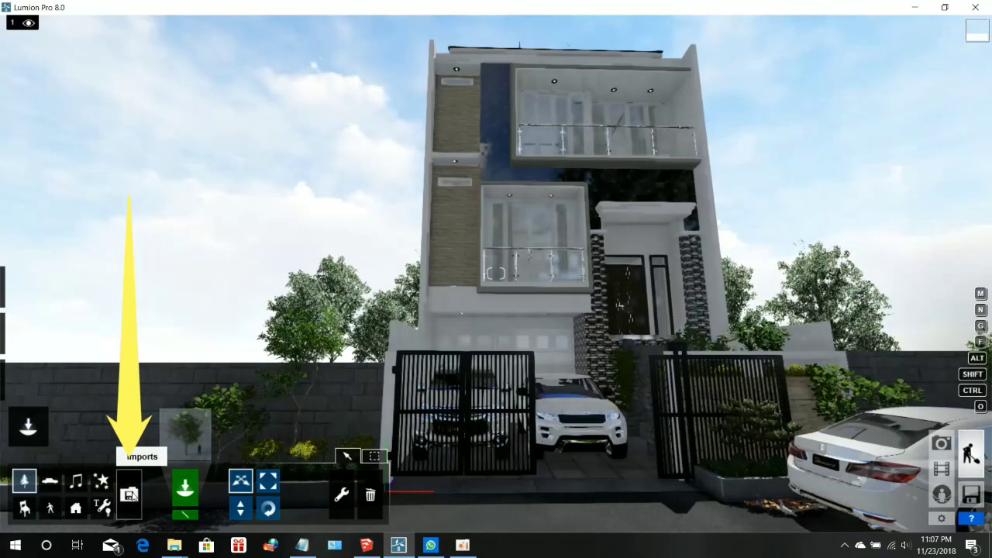
pyautogui.click(130, 494)
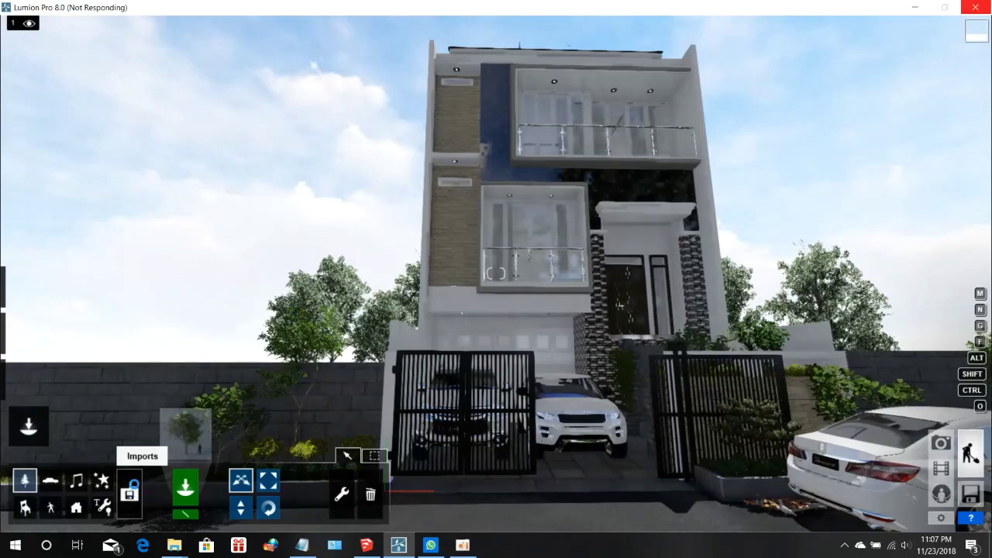
pyautogui.moveTo(481, 310); pyautogui.dragTo(454, 356, button='right')
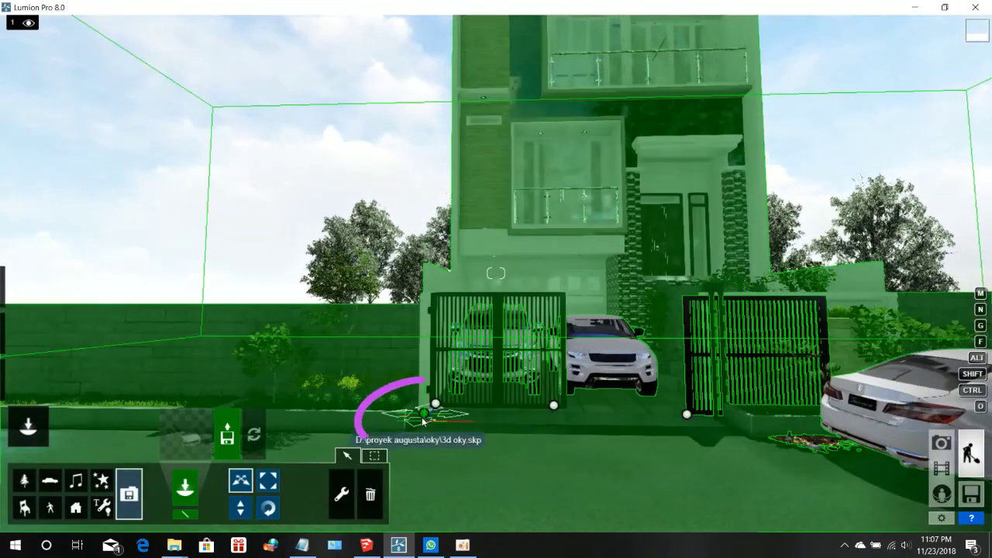
pyautogui.click(423, 418)
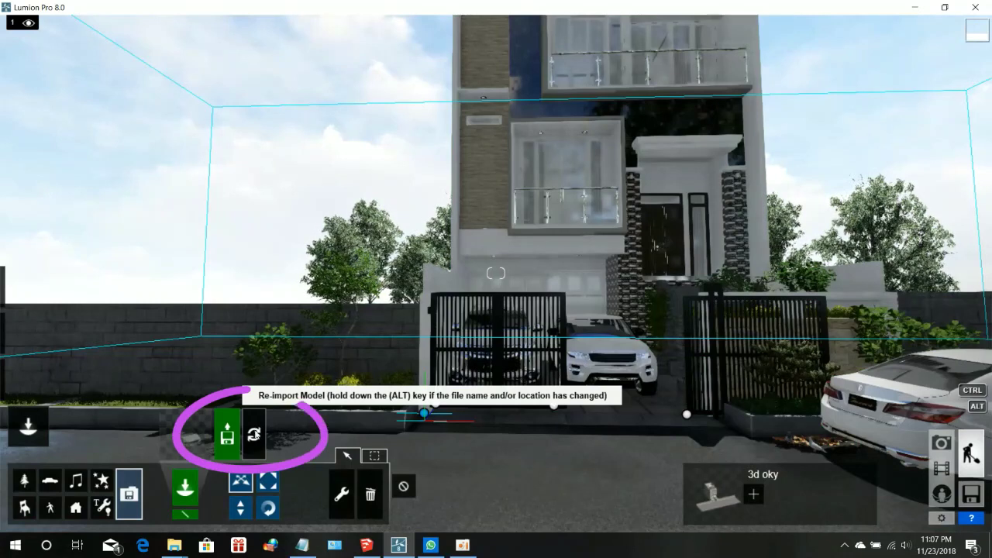
pyautogui.click(256, 436)
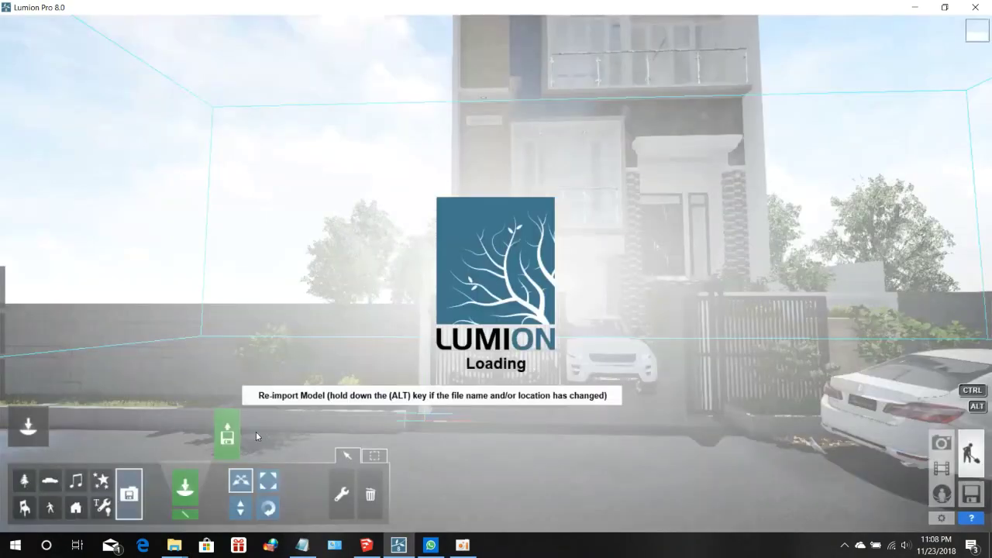
# - Examine the upper-floor balcony's windows, column and downlights on the re-imported house from several viewpoints
pyautogui.press('q')
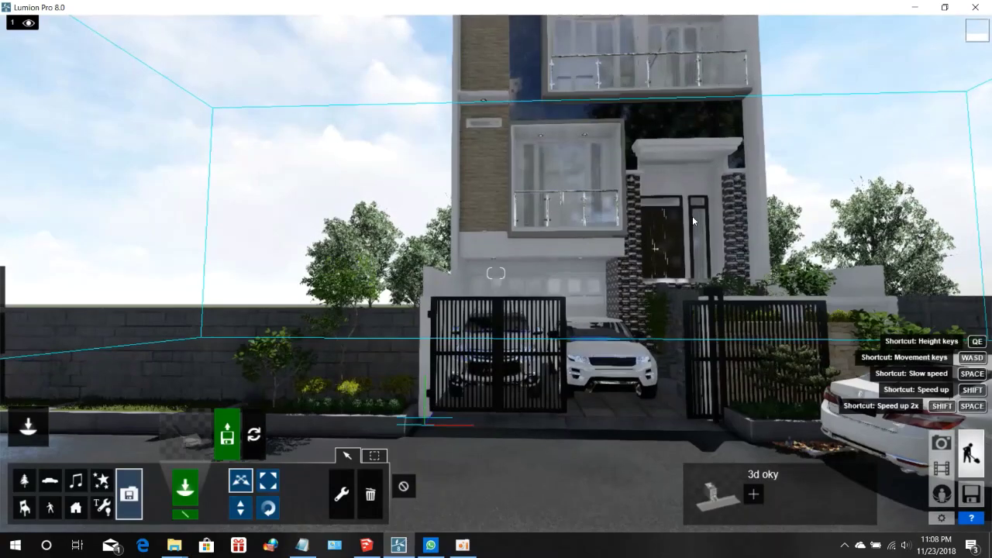
pyautogui.press('w')
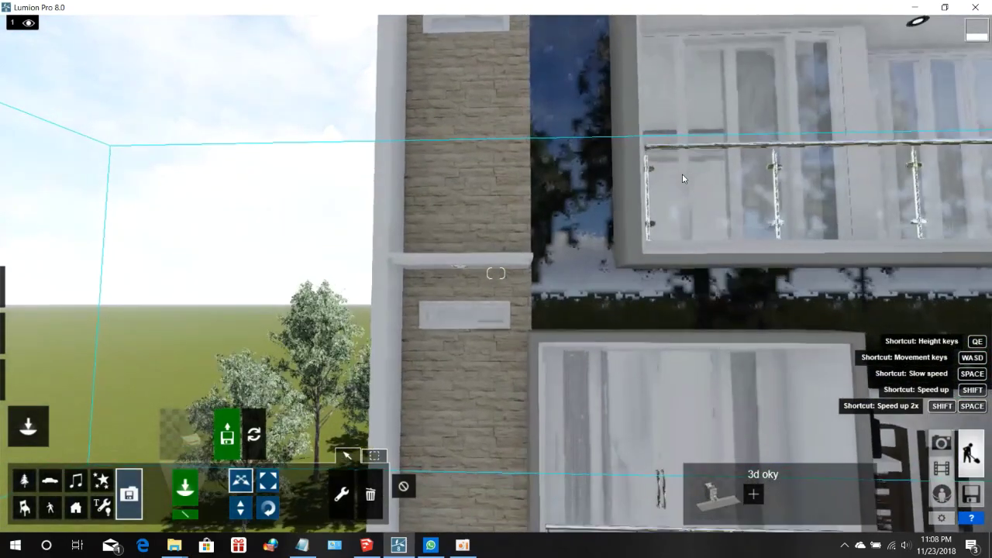
pyautogui.press('s')
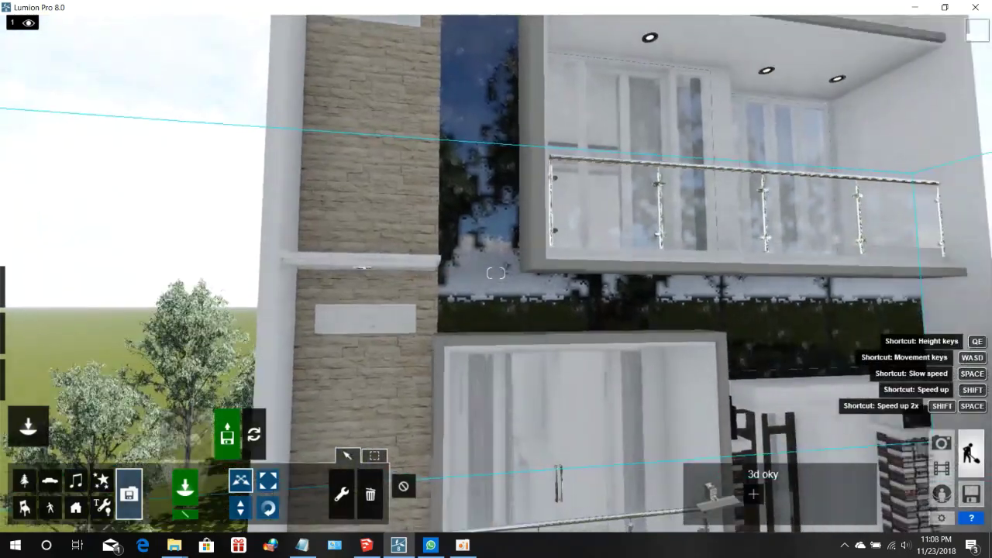
pyautogui.press('d')
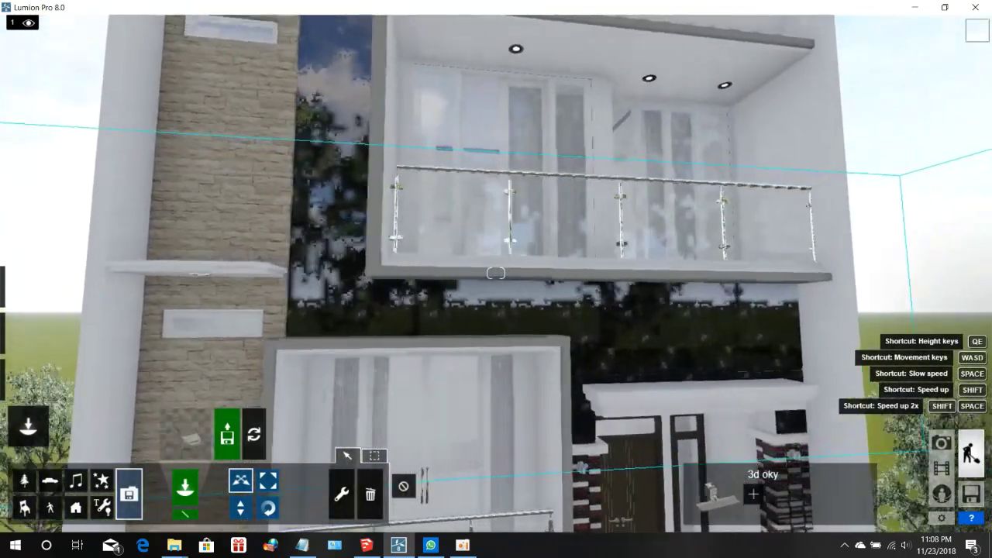
pyautogui.press('d')
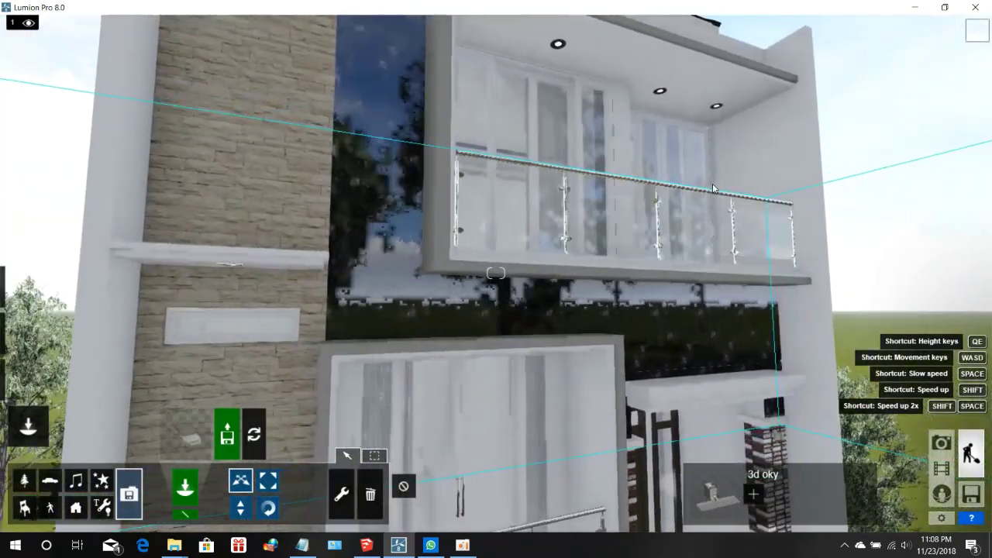
pyautogui.press('a')
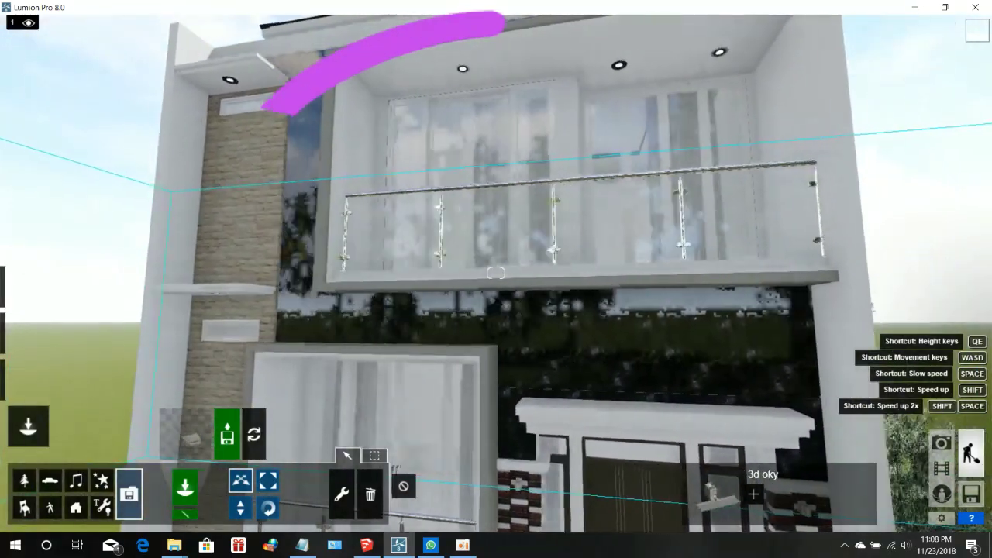
pyautogui.press('d')
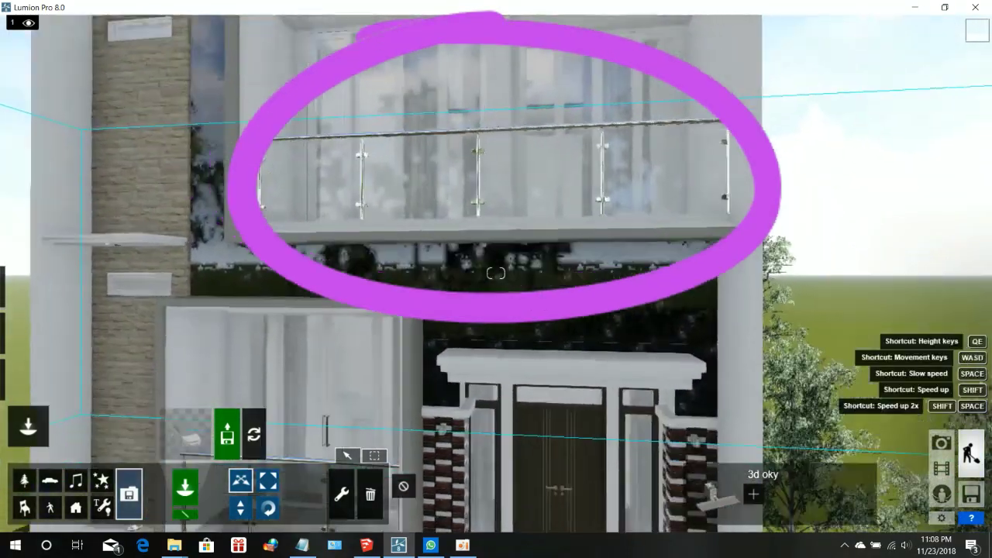
# - Return to a view of the whole house front and bring up the saved Photo - 16 shot in Photo mode
pyautogui.press('s')
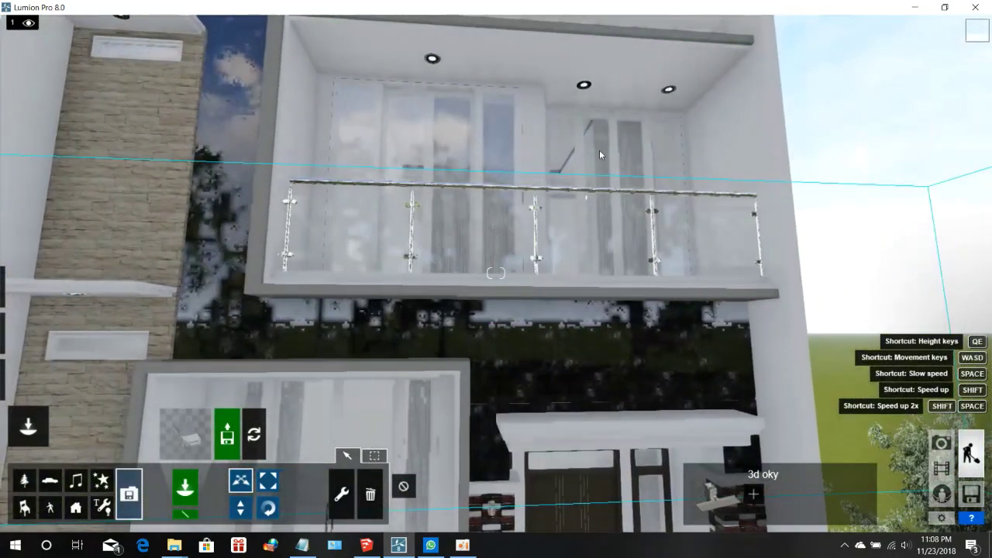
pyautogui.press('s')
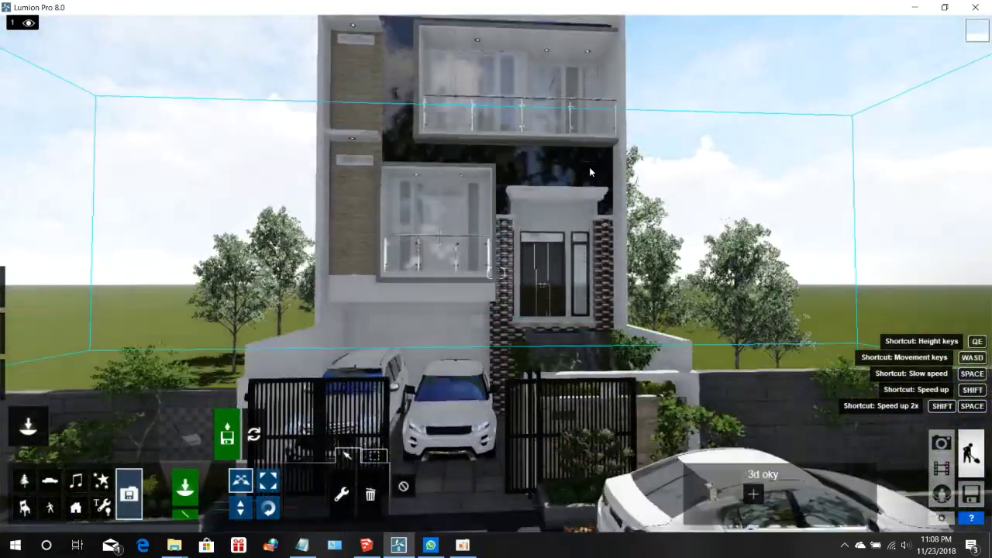
pyautogui.press('s')
pyautogui.moveTo(590, 172); pyautogui.dragTo(569, 180, button='right')
pyautogui.press('a')
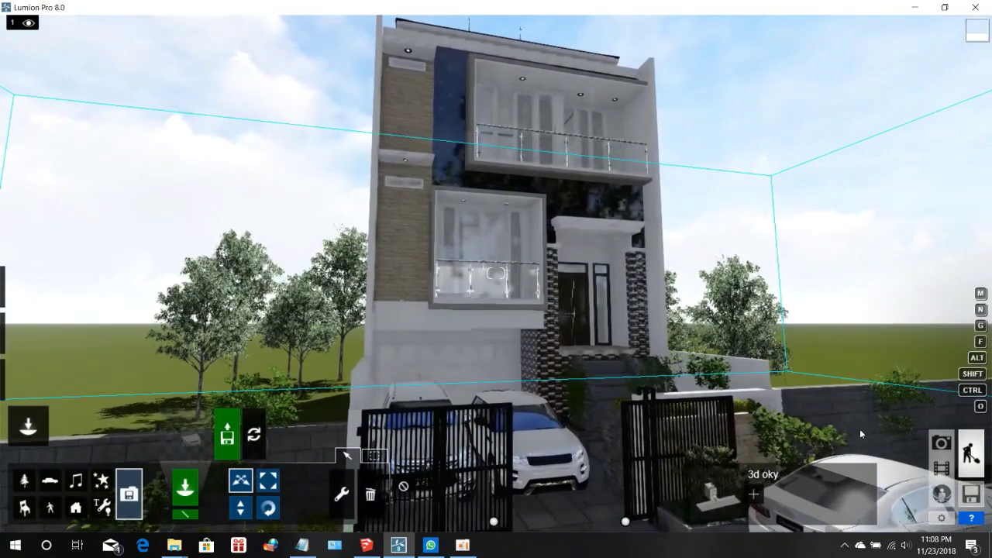
pyautogui.click(941, 442)
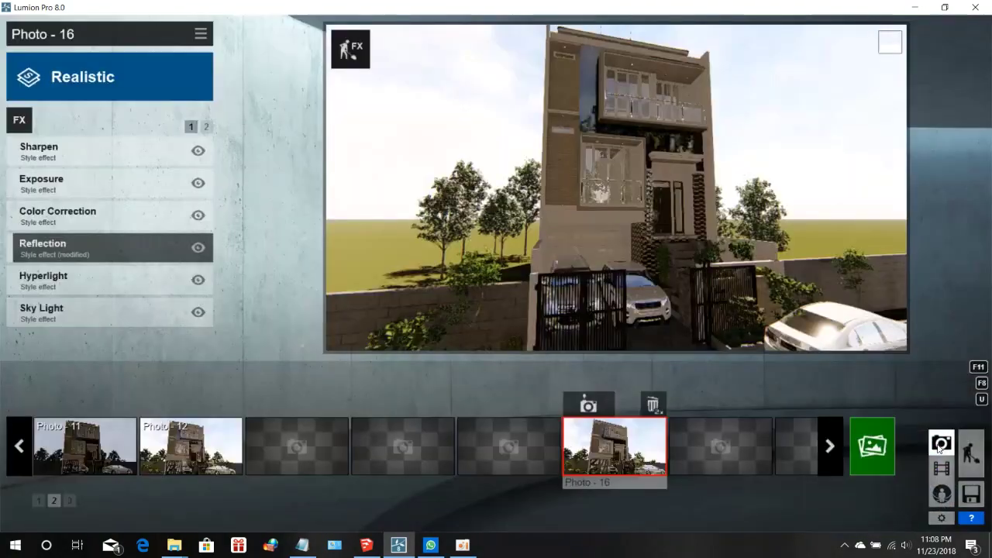
pyautogui.click(591, 442)
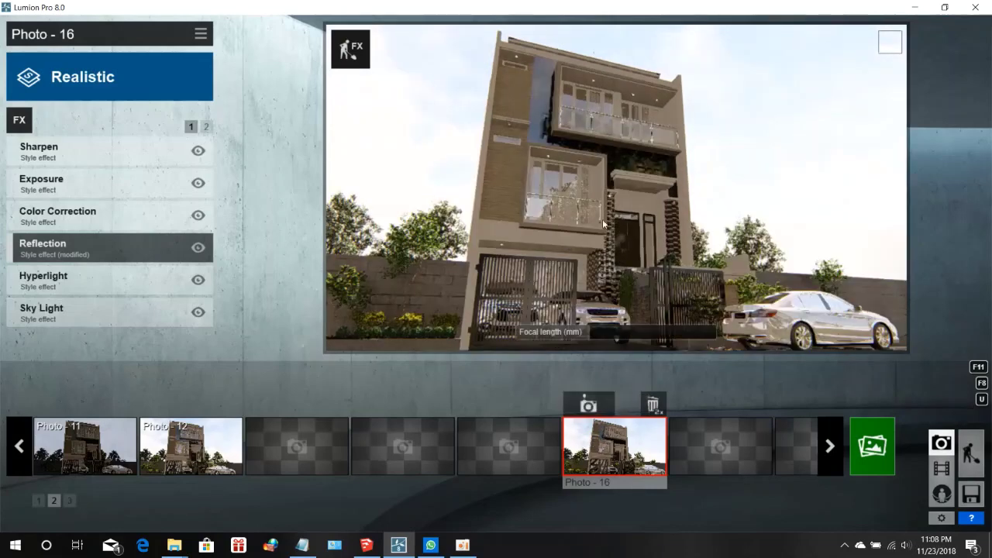
# - Render Photo - 16 at Desktop 1920x1080 as JPG file FINAL OKE in the 3d baru rev 6 folder under proyek augusta, oky
pyautogui.click(880, 450)
pyautogui.click(356, 448)
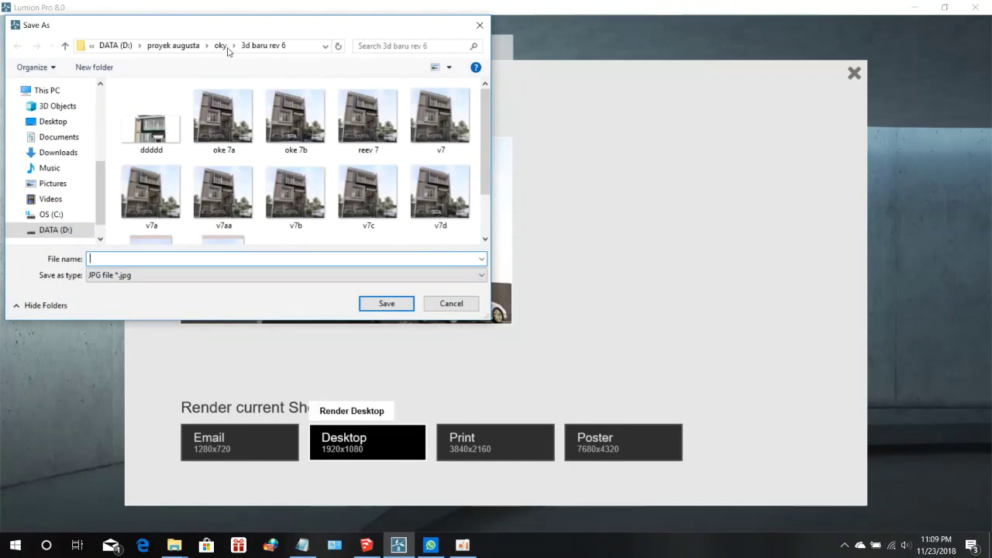
pyautogui.click(190, 47)
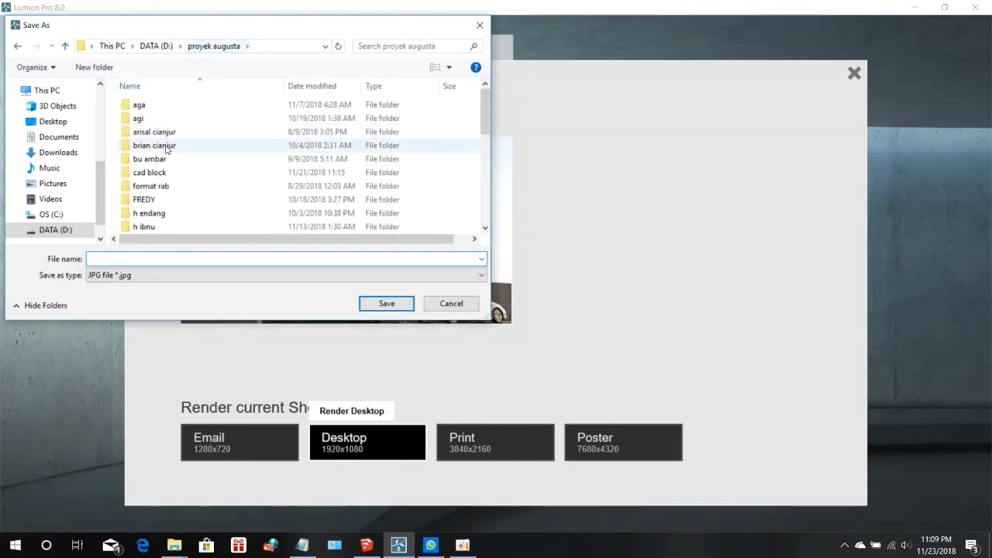
pyautogui.scroll(-5, 142, 186)
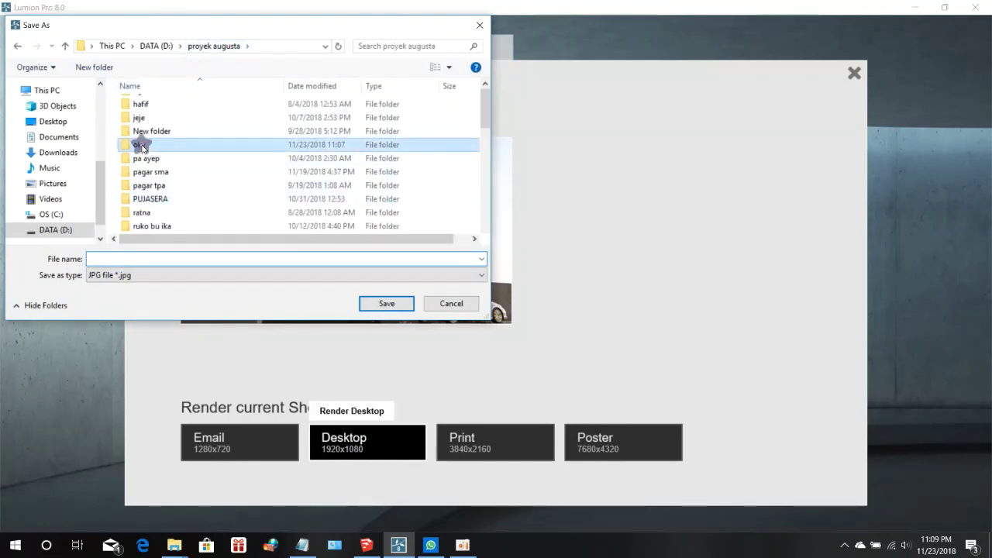
pyautogui.doubleClick(139, 145)
pyautogui.click(158, 140)
pyautogui.doubleClick(158, 140)
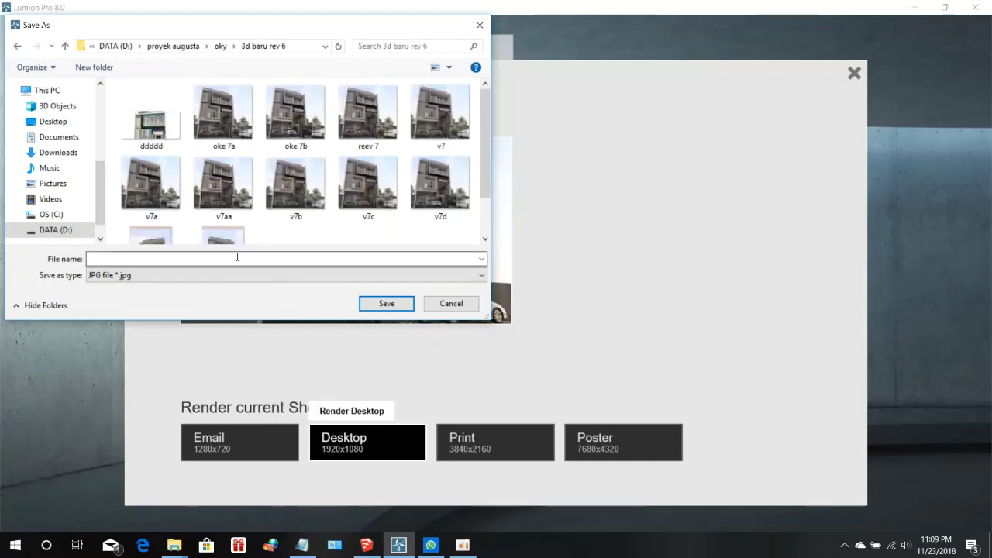
pyautogui.click(163, 257)
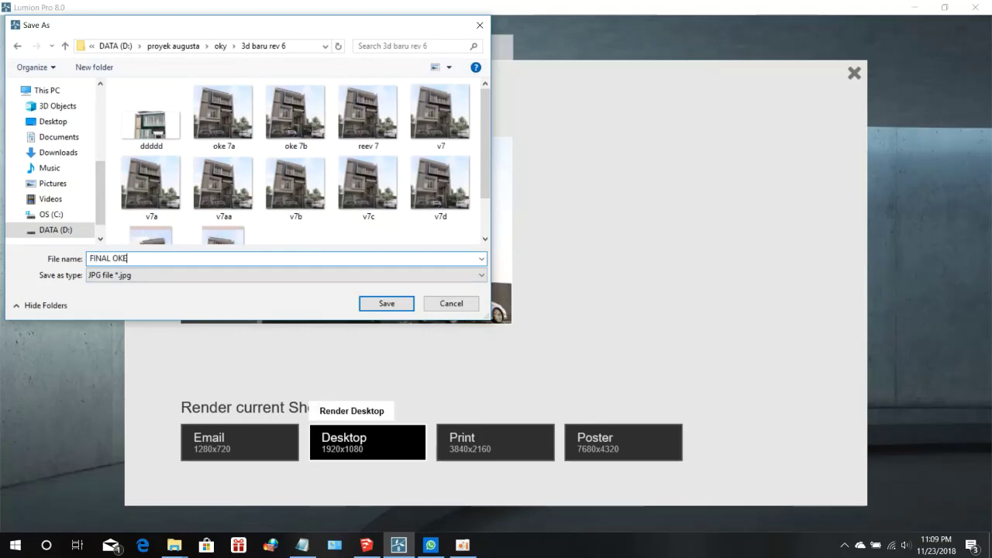
pyautogui.click(383, 304)
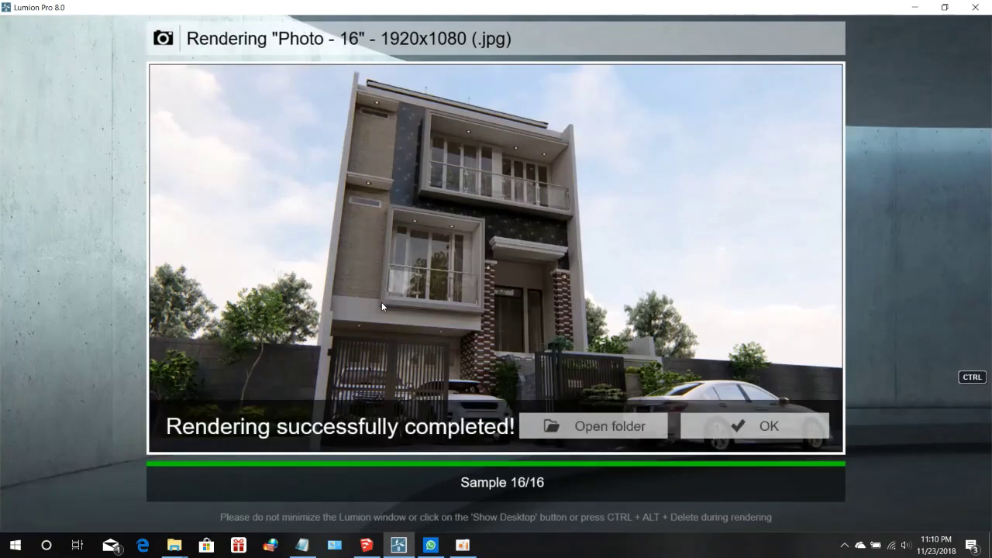
# - Open the rendered FINAL OKE image from its output folder in Photos and start editing it
pyautogui.click(619, 427)
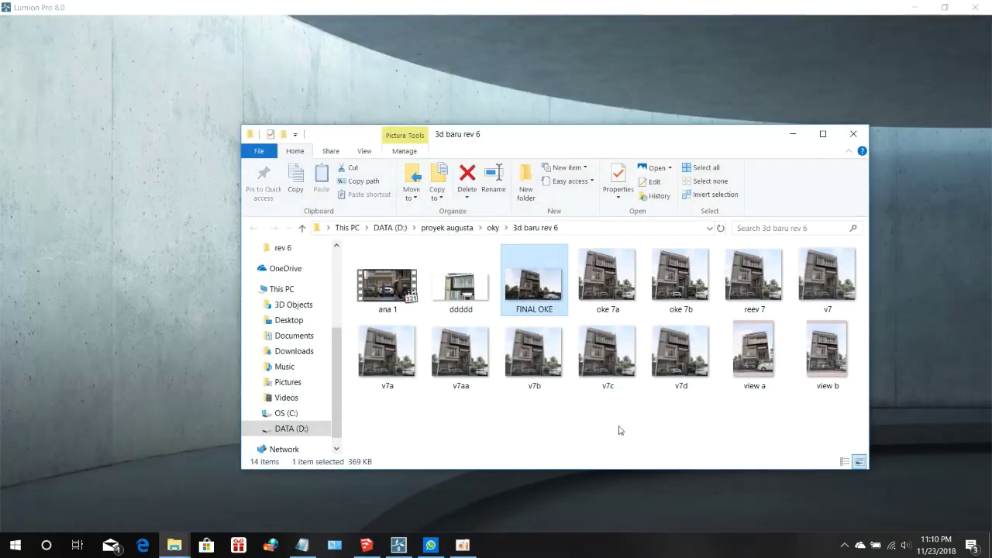
pyautogui.doubleClick(534, 295)
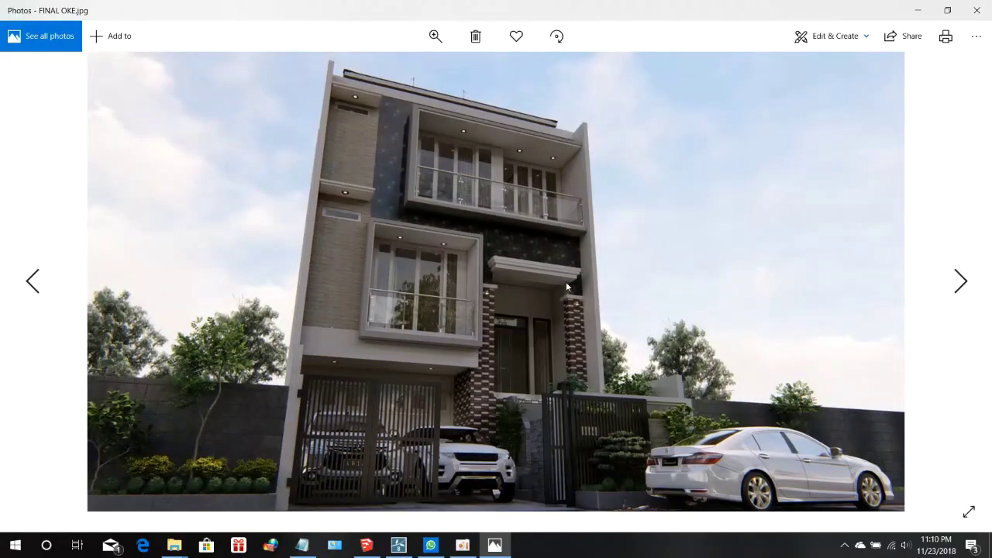
pyautogui.click(845, 38)
pyautogui.click(820, 77)
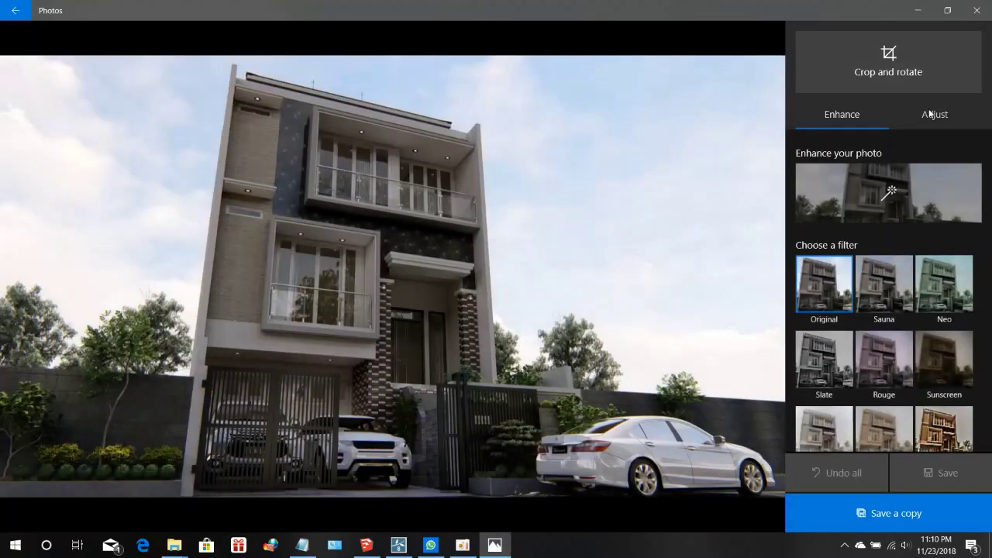
# - Adjust the image by raising Light about halfway to maximum and Color slightly, setting Clarity to 10 and lowering Vignette slightly below its midpoint
pyautogui.click(931, 114)
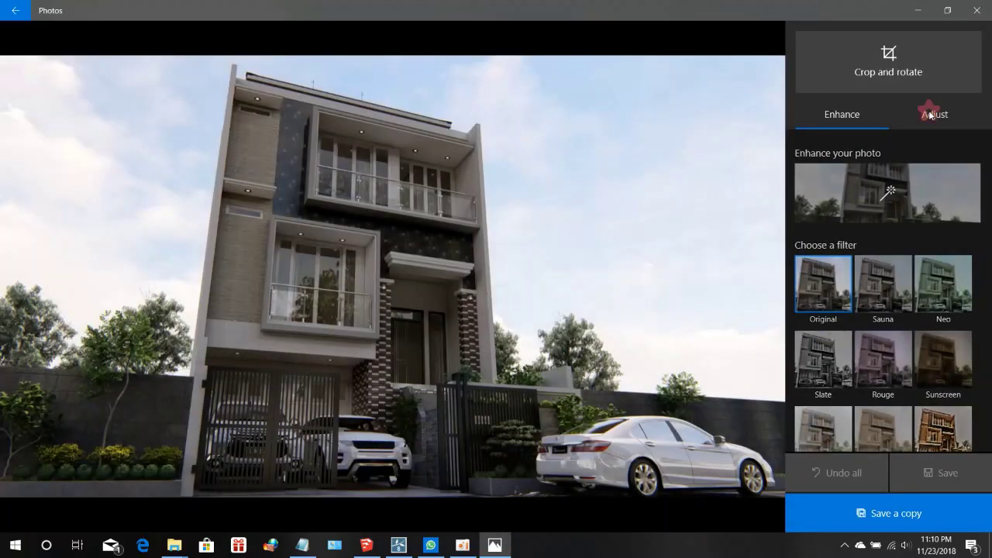
pyautogui.moveTo(891, 190); pyautogui.dragTo(935, 193)
pyautogui.moveTo(897, 259); pyautogui.dragTo(898, 261)
pyautogui.moveTo(889, 333)
pyautogui.mouseDown()
pyautogui.moveTo(871, 332)
pyautogui.moveTo(897, 334)
pyautogui.mouseUp()
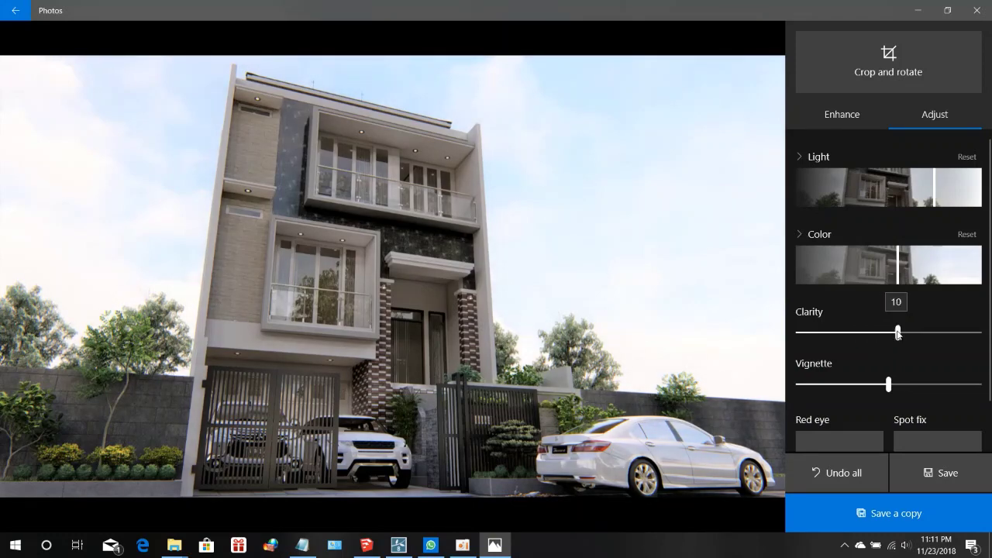
pyautogui.moveTo(888, 384); pyautogui.dragTo(879, 383)
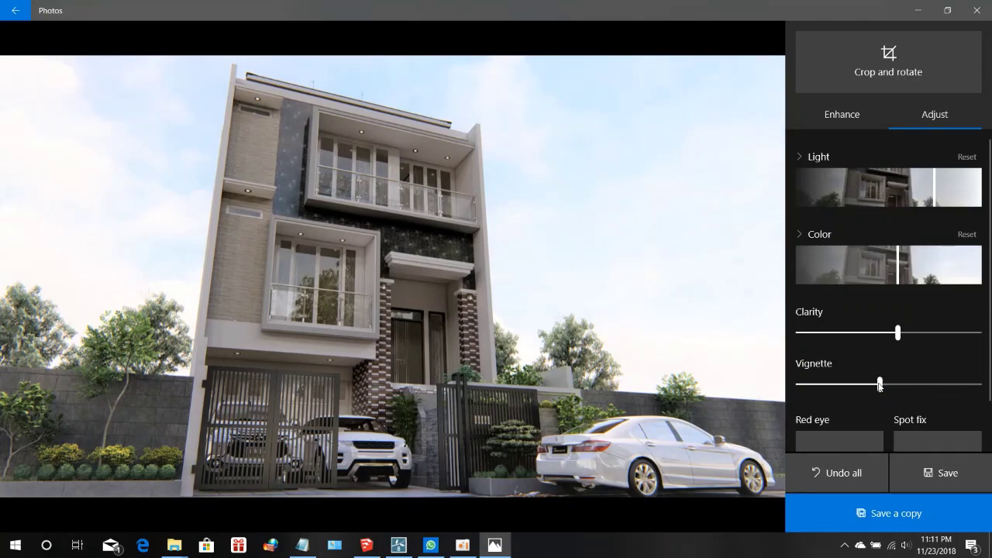
# - Crop both sides of the image to a nearly square frame around the house and save the edits to the same file
pyautogui.click(881, 71)
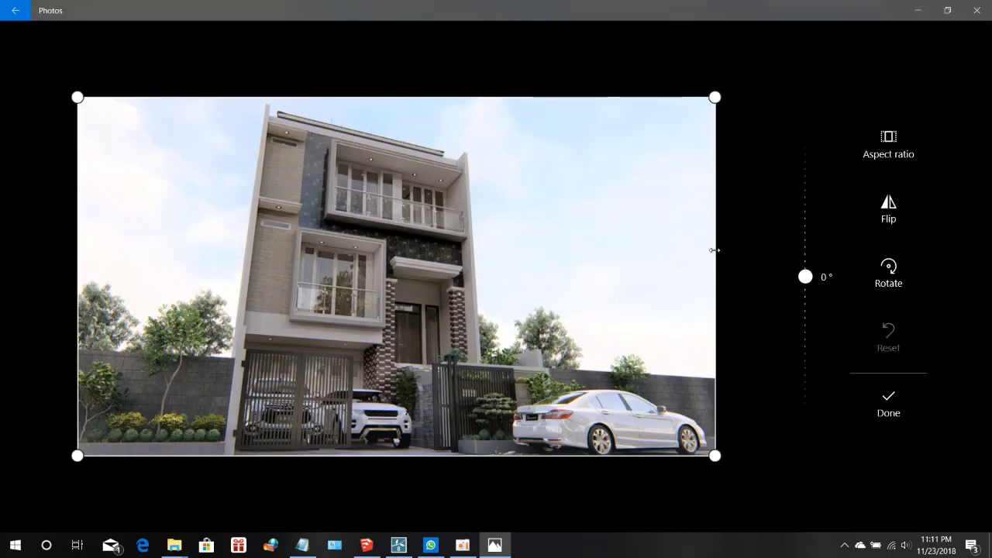
pyautogui.moveTo(715, 249); pyautogui.dragTo(612, 268)
pyautogui.moveTo(92, 233); pyautogui.dragTo(238, 248)
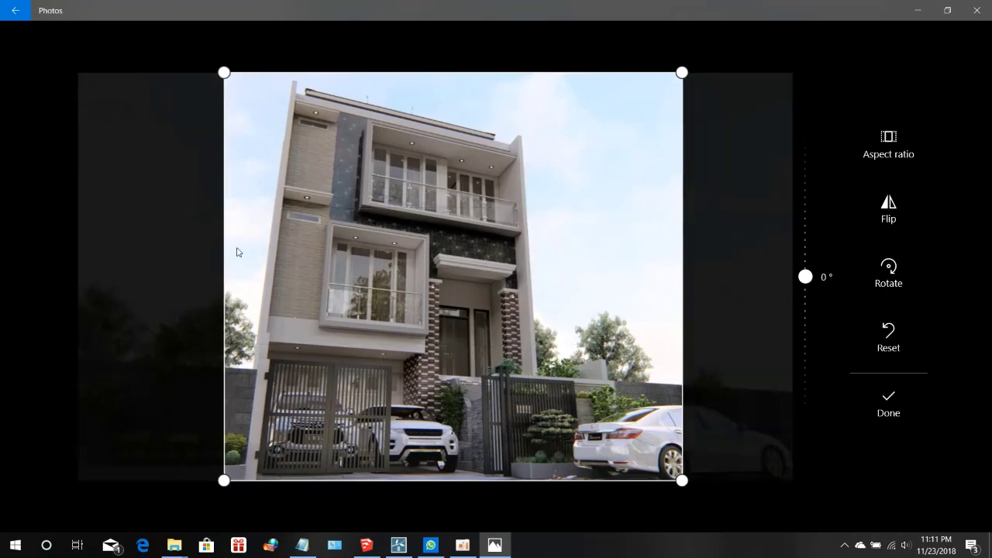
pyautogui.moveTo(633, 278); pyautogui.dragTo(621, 268)
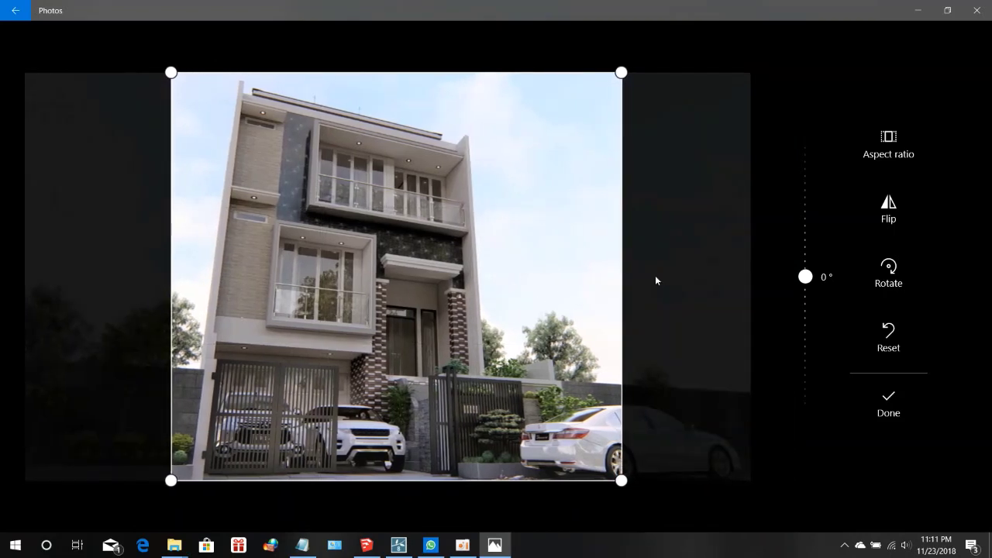
pyautogui.click(890, 410)
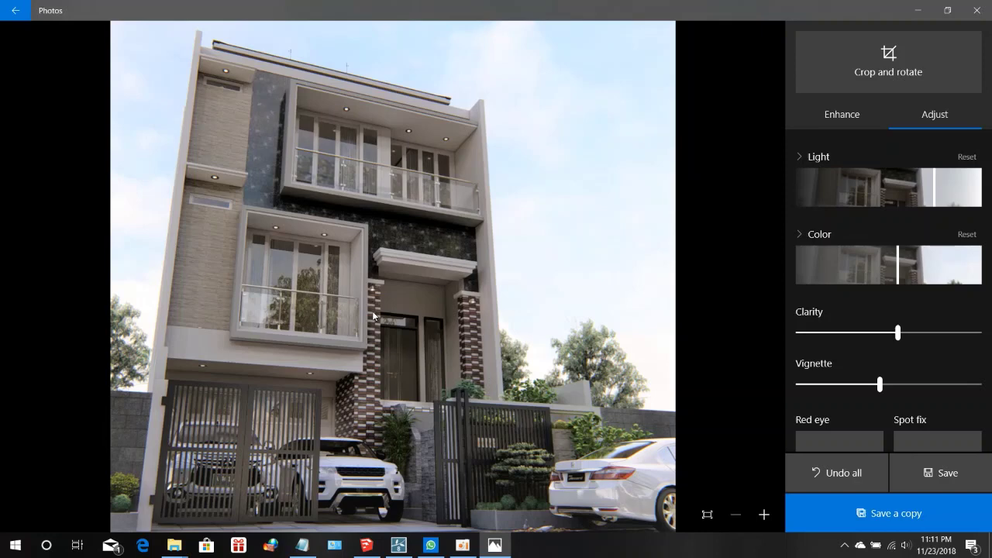
pyautogui.click(932, 474)
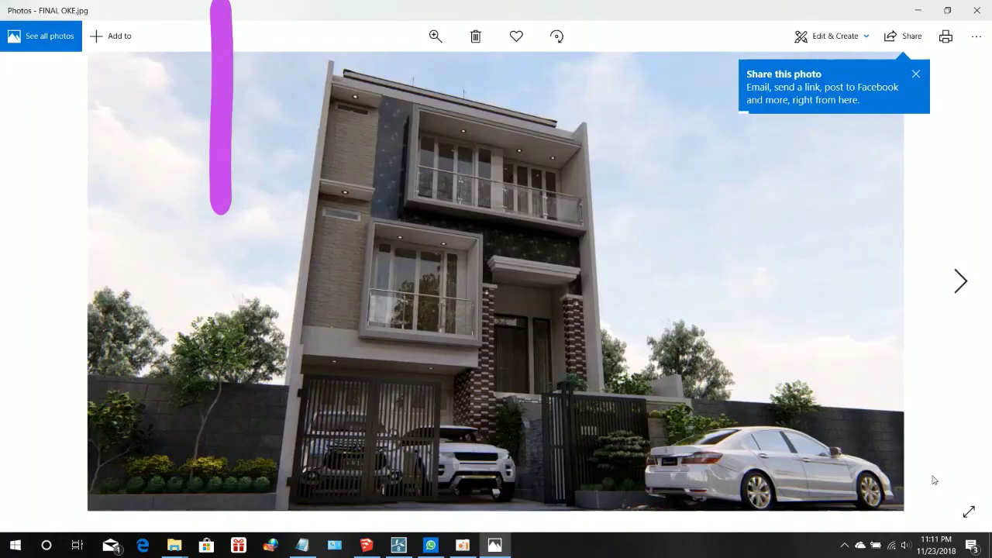